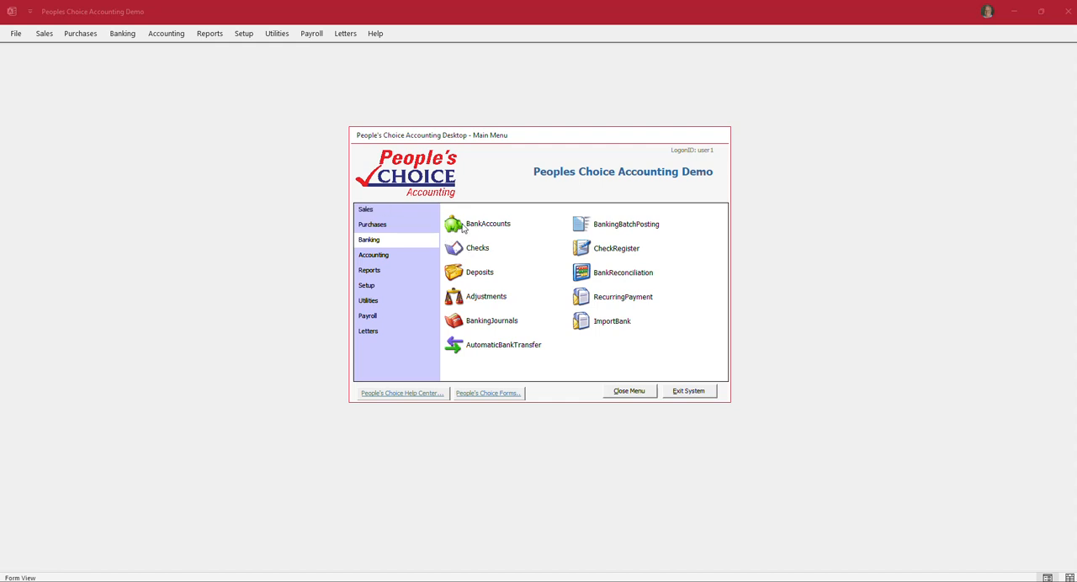
Step: View the Capital One Credit Card bank account record, then close it
{"action": "left_click", "coordinate": [459, 227]}
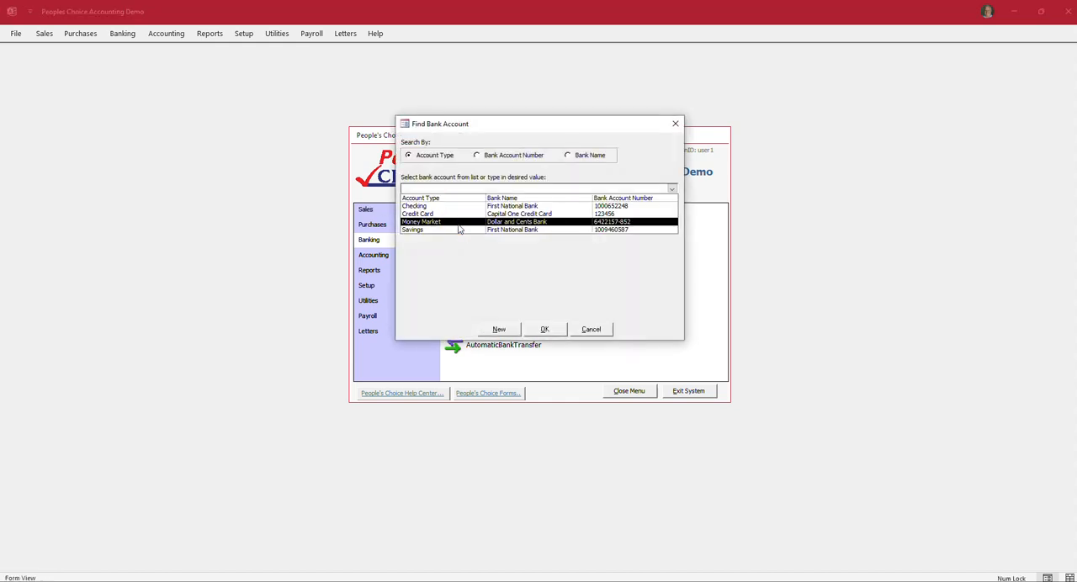
{"action": "left_click", "coordinate": [417, 213]}
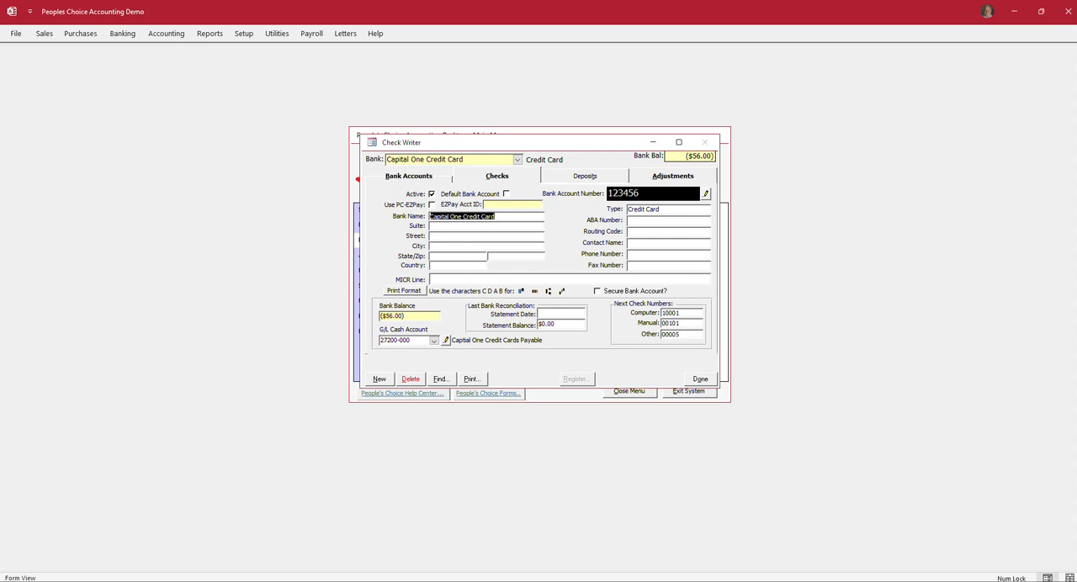
{"action": "left_click", "coordinate": [700, 380]}
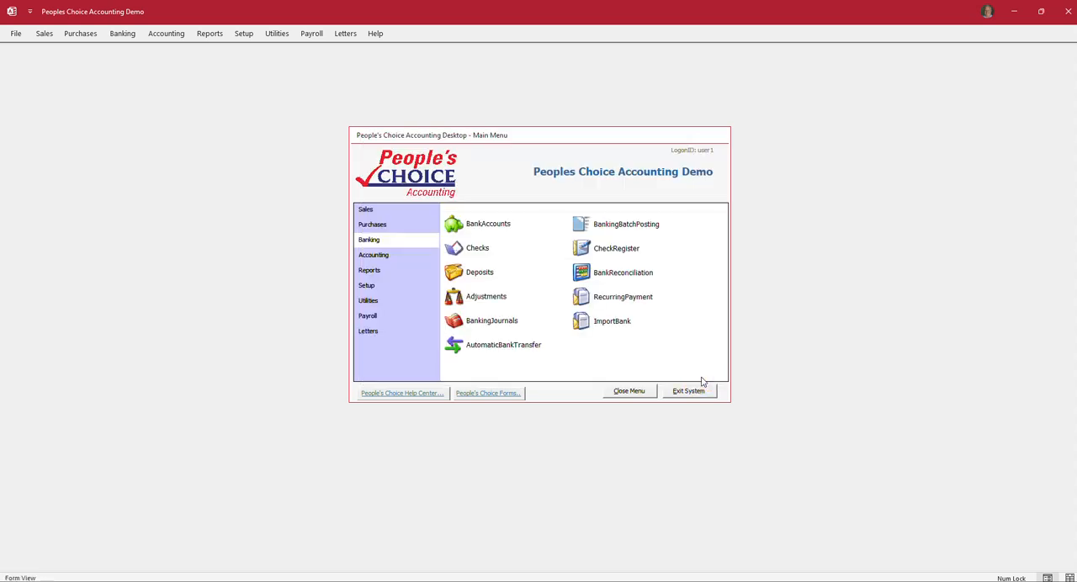
Step: List the Capital One Credit Card checks by date and by payee, and start a new check on that account
{"action": "left_click", "coordinate": [462, 253]}
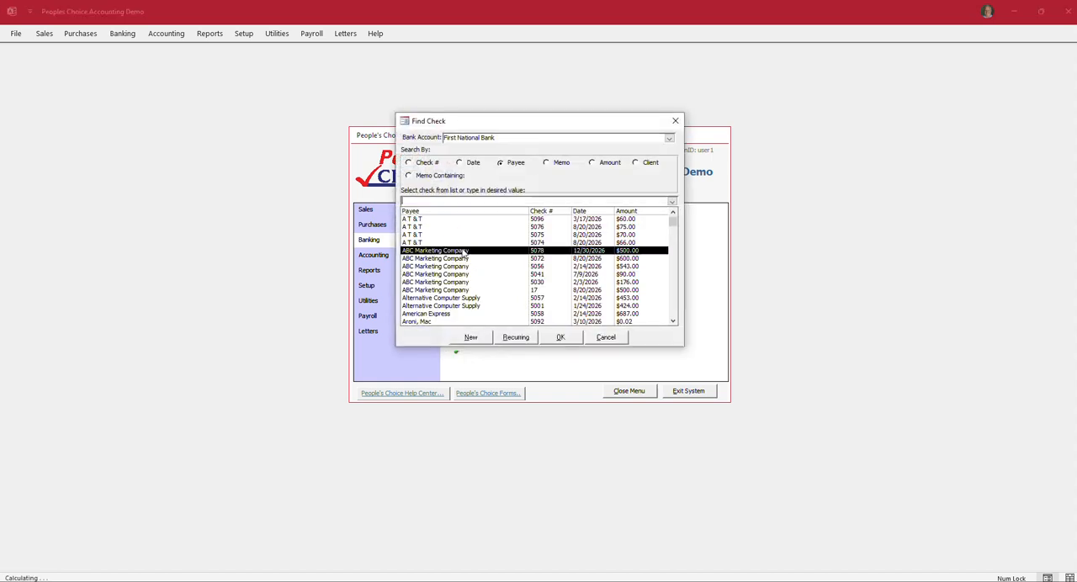
{"action": "left_click", "coordinate": [669, 139]}
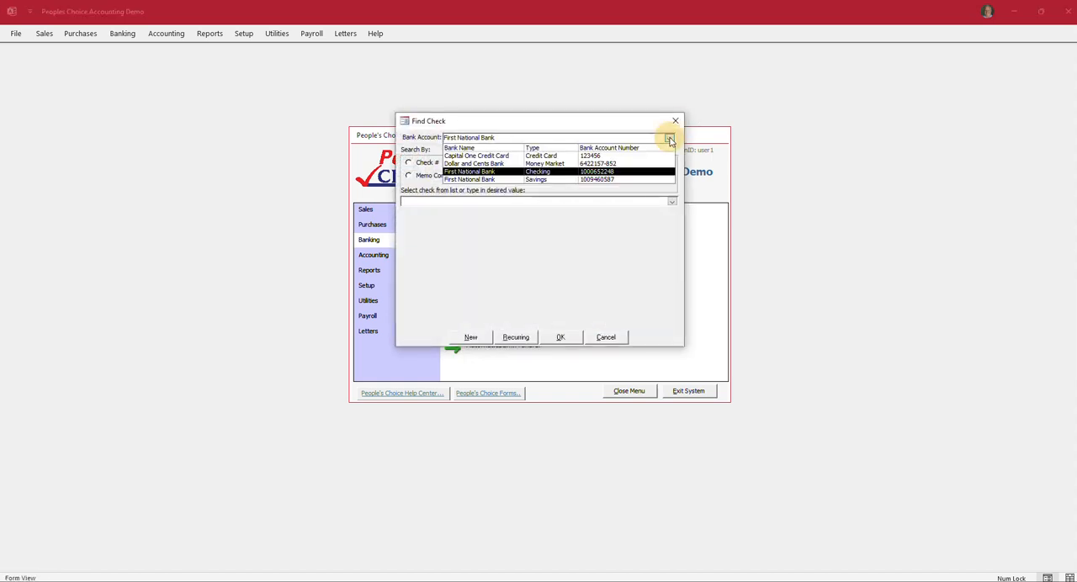
{"action": "left_click", "coordinate": [592, 156]}
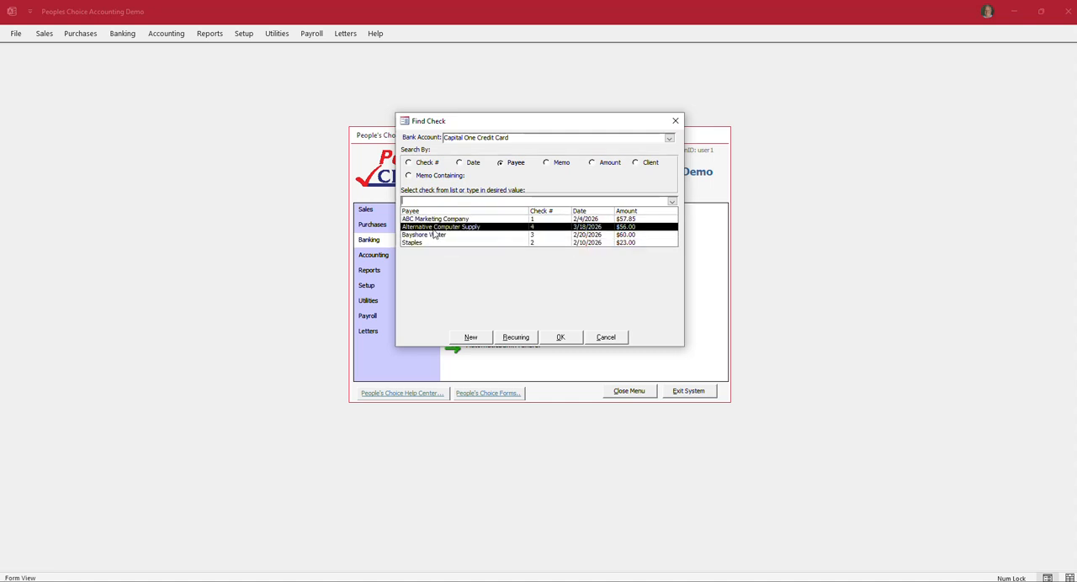
{"action": "left_click", "coordinate": [460, 163]}
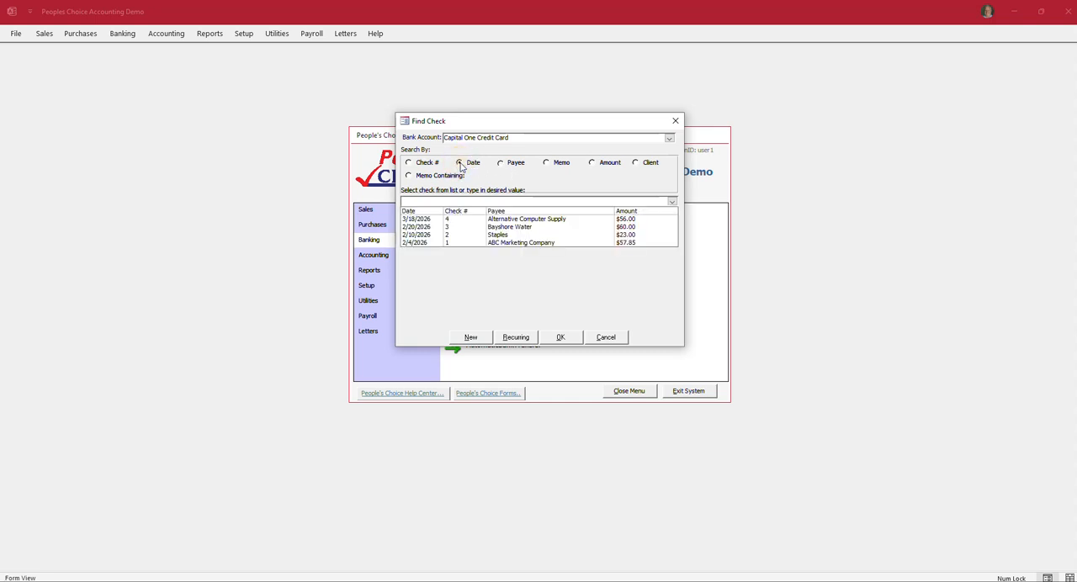
{"action": "left_click", "coordinate": [502, 165]}
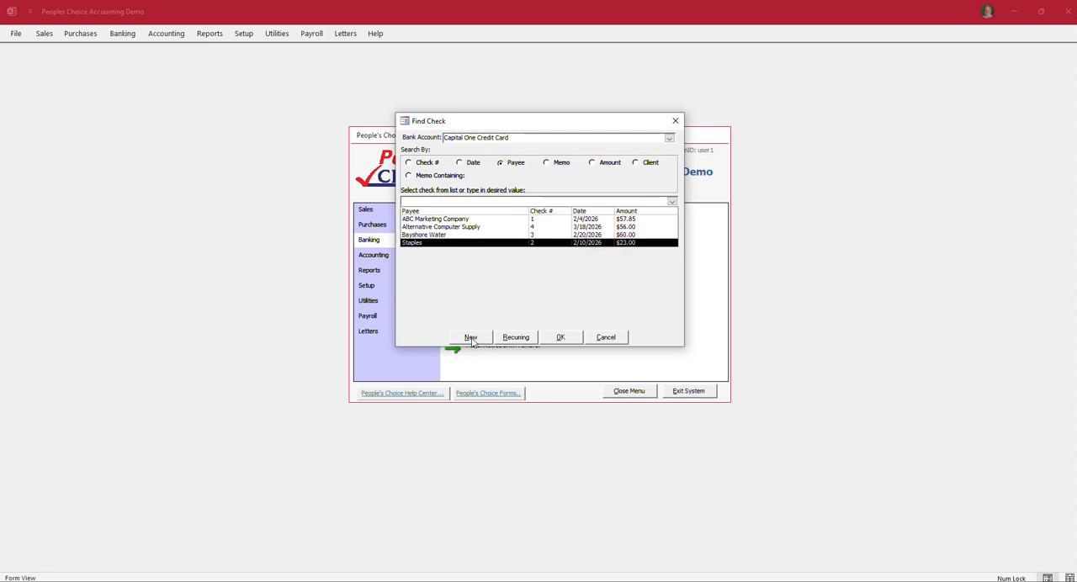
{"action": "left_click", "coordinate": [471, 338]}
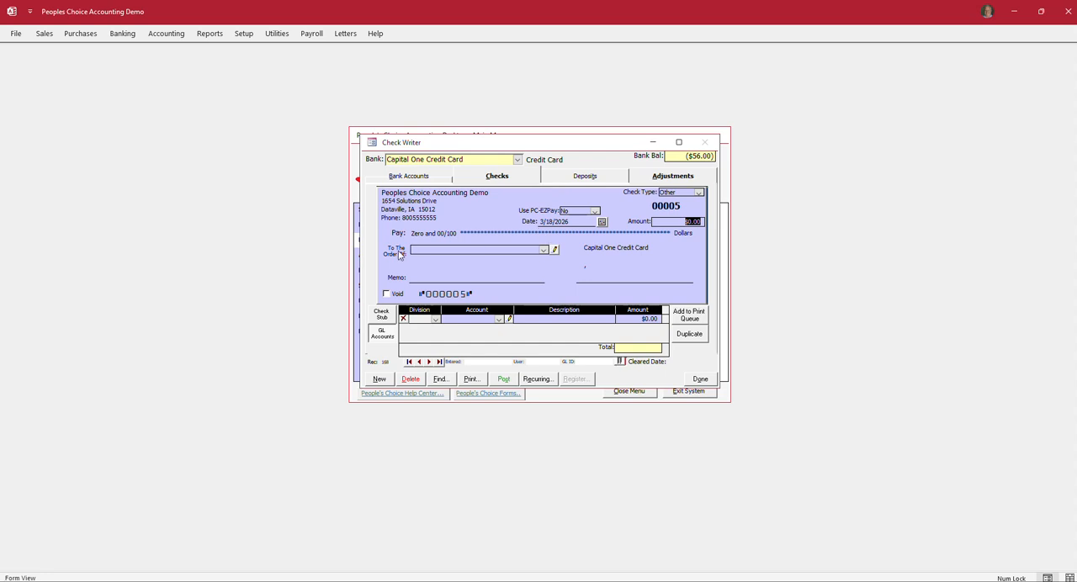
Step: Make the new check payable to C.U. Electric with an amount of $78.00
{"action": "left_click", "coordinate": [543, 250]}
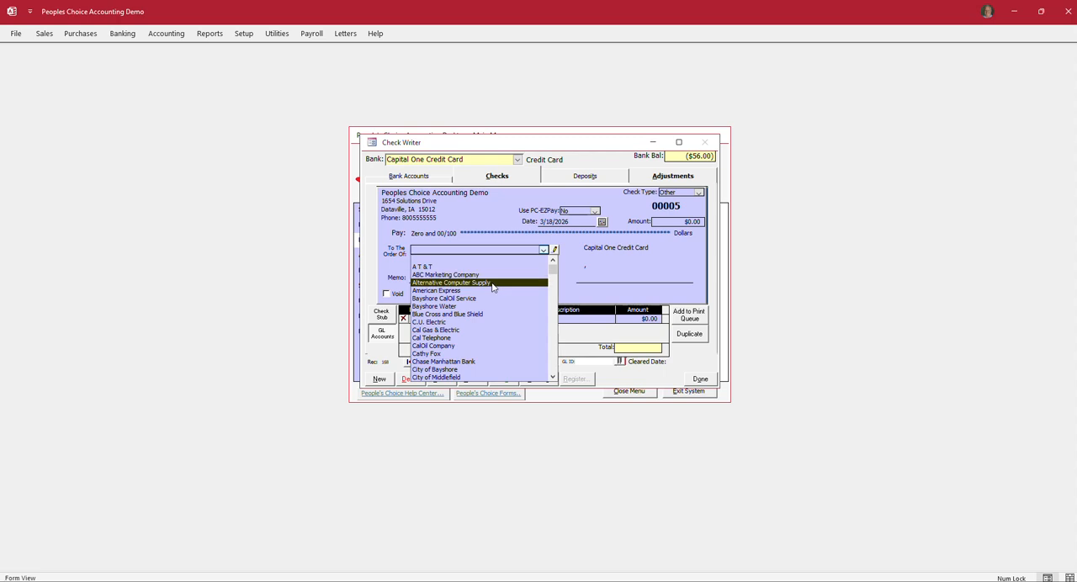
{"action": "left_click", "coordinate": [448, 325]}
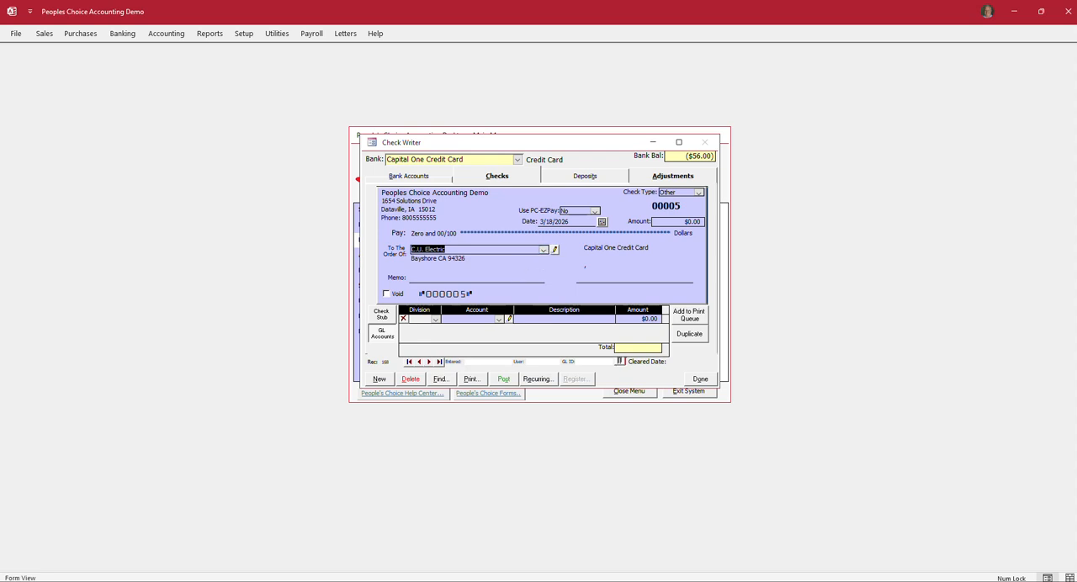
{"action": "left_click", "coordinate": [498, 319]}
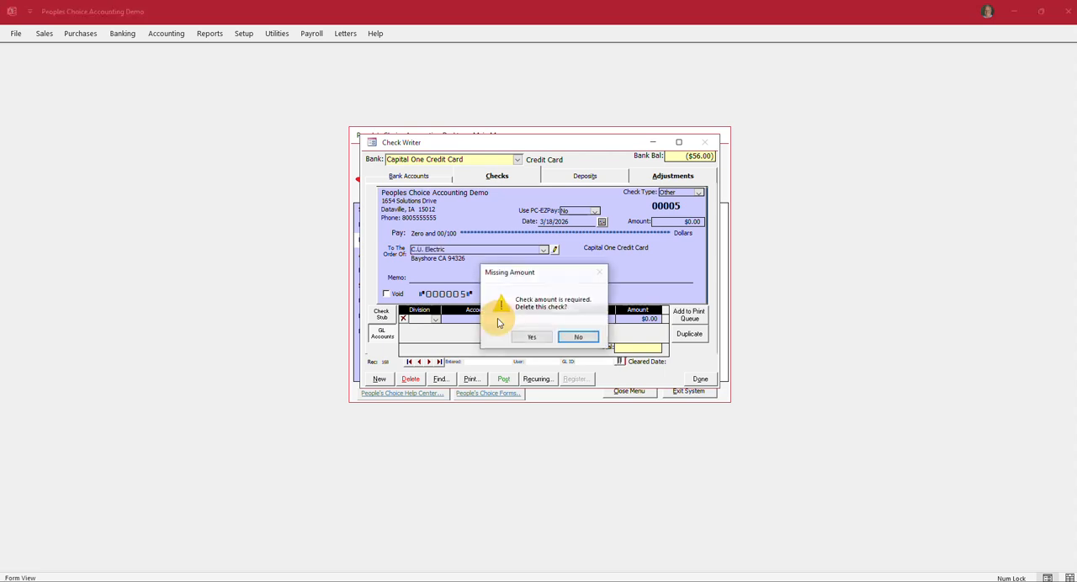
{"action": "left_click", "coordinate": [579, 339]}
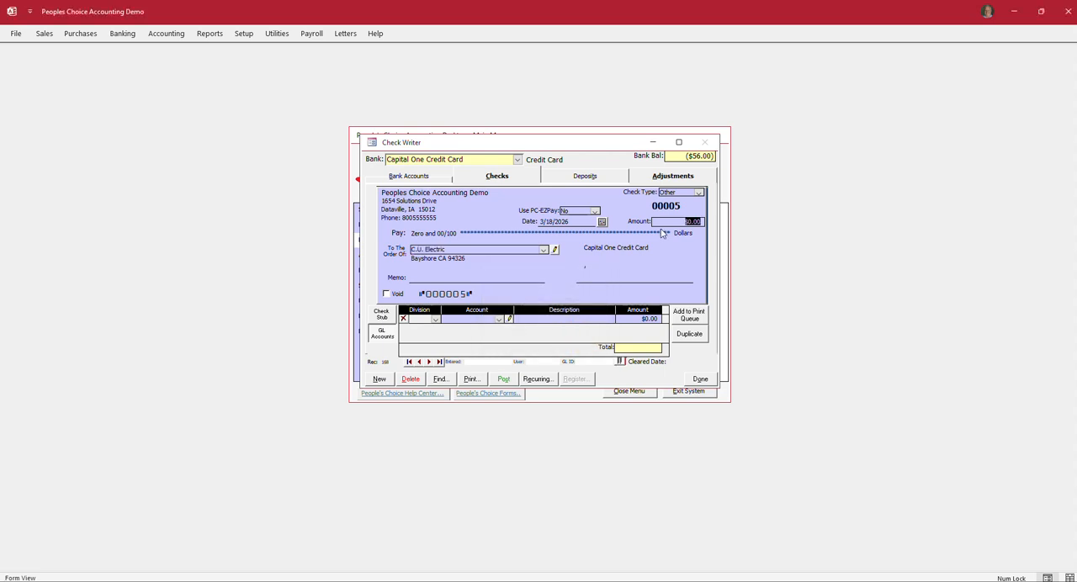
{"action": "type", "text": "78."}
{"action": "key", "text": "Tab"}
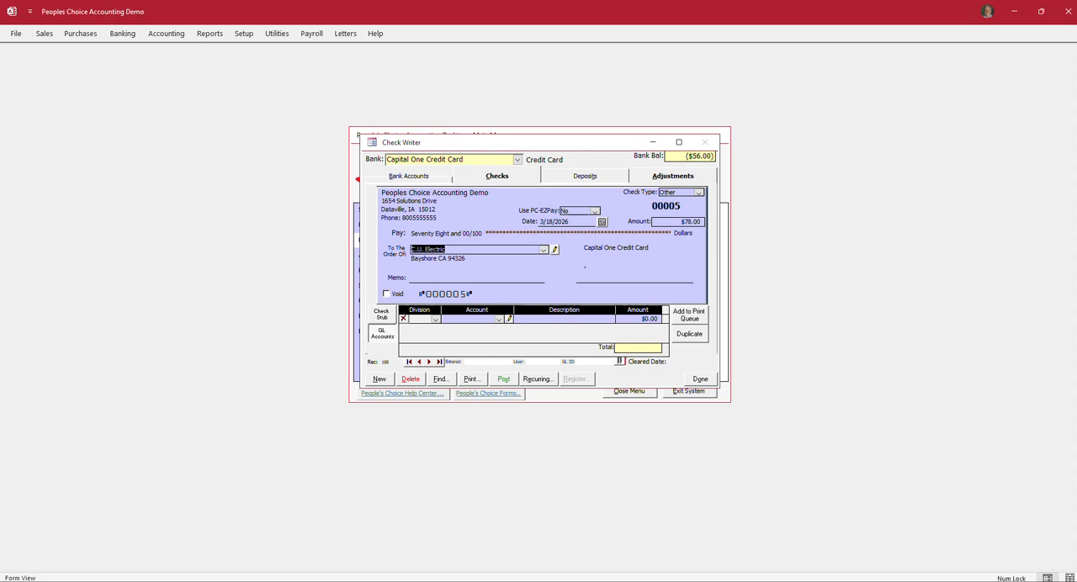
Step: Allocate the full check amount to general ledger account 88200-000, Utilities
{"action": "left_click", "coordinate": [499, 319]}
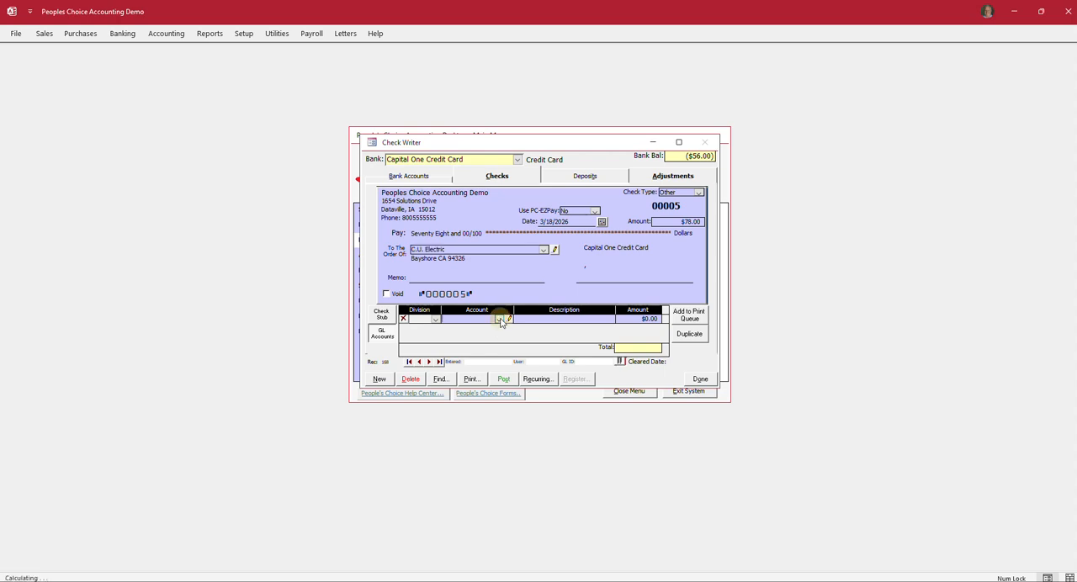
{"action": "type", "text": "60100-000"}
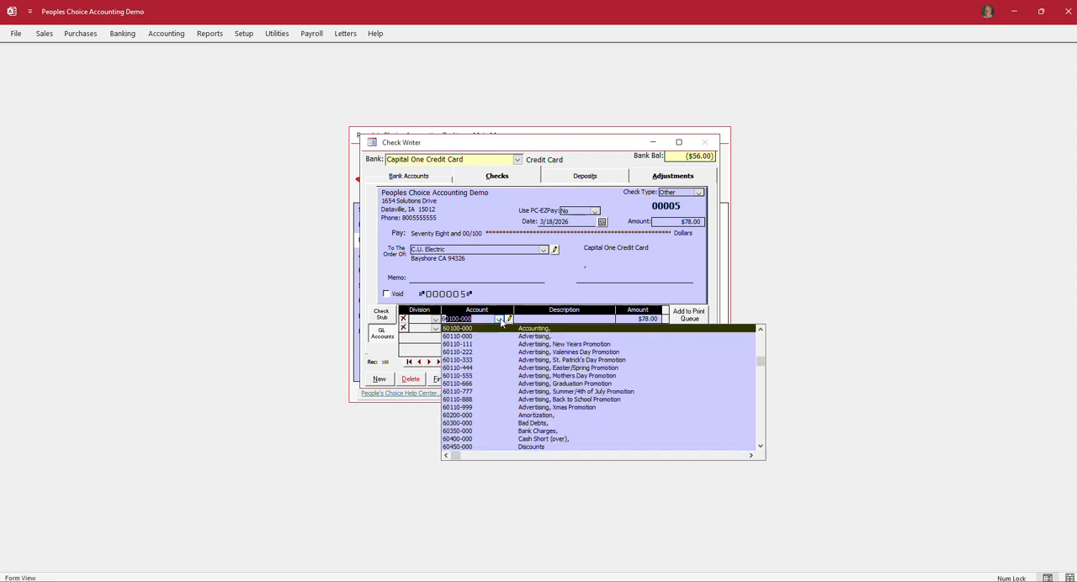
{"action": "key", "text": "Down"}
{"action": "key", "text": "Down"}
{"action": "key", "text": "Down"}
{"action": "key", "text": "Down"}
{"action": "key", "text": "Down"}
{"action": "key", "text": "Down"}
{"action": "key", "text": "Down"}
{"action": "key", "text": "Down"}
{"action": "key", "text": "Down"}
{"action": "key", "text": "Down"}
{"action": "key", "text": "Down"}
{"action": "key", "text": "Down"}
{"action": "key", "text": "Down"}
{"action": "key", "text": "Down"}
{"action": "key", "text": "Down"}
{"action": "key", "text": "Down"}
{"action": "key", "text": "Down"}
{"action": "key", "text": "Down"}
{"action": "key", "text": "Down"}
{"action": "key", "text": "Down"}
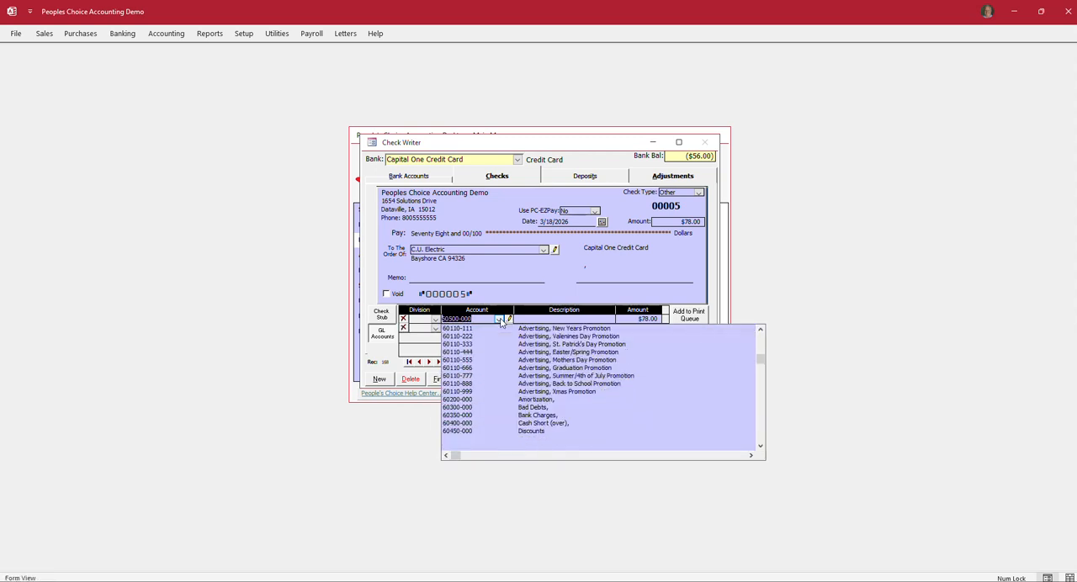
{"action": "key", "text": "Down"}
{"action": "key", "text": "Down"}
{"action": "key", "text": "Down"}
{"action": "key", "text": "Down"}
{"action": "key", "text": "Down"}
{"action": "key", "text": "Down"}
{"action": "key", "text": "Down"}
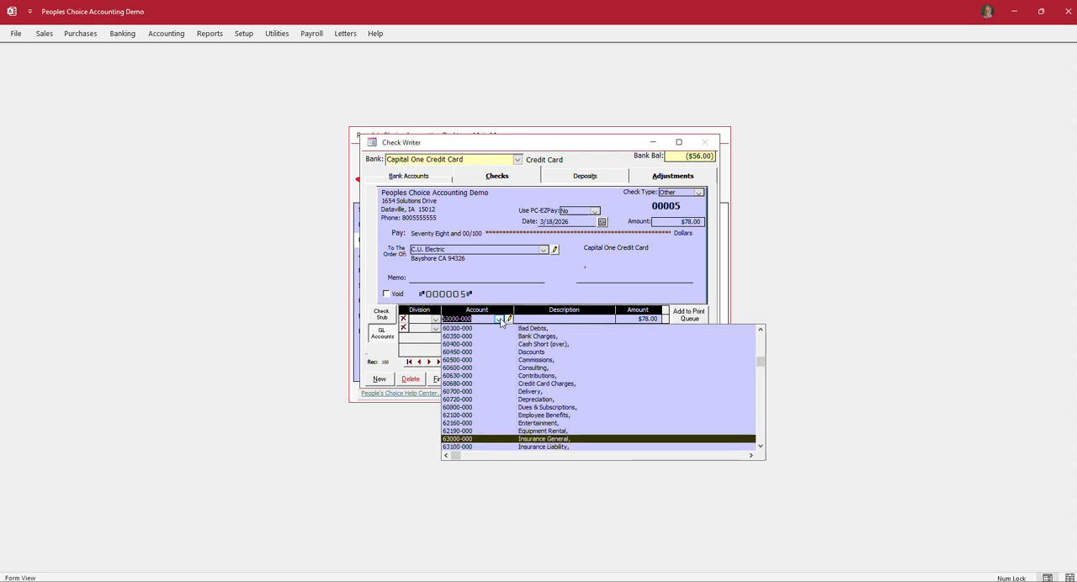
{"action": "key", "text": "Down"}
{"action": "key", "text": "Down"}
{"action": "key", "text": "Down"}
{"action": "key", "text": "Down"}
{"action": "key", "text": "Down"}
{"action": "key", "text": "Down"}
{"action": "key", "text": "Down"}
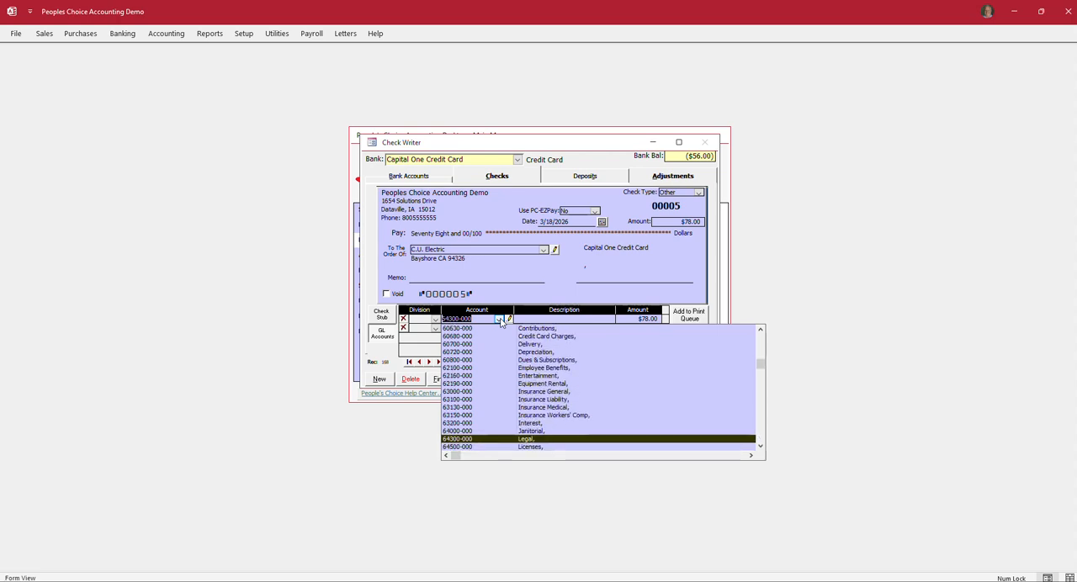
{"action": "key", "text": "Down"}
{"action": "key", "text": "Down"}
{"action": "key", "text": "Down"}
{"action": "key", "text": "Down"}
{"action": "key", "text": "Down"}
{"action": "key", "text": "Down"}
{"action": "key", "text": "Down"}
{"action": "key", "text": "Down"}
{"action": "key", "text": "Down"}
{"action": "key", "text": "Down"}
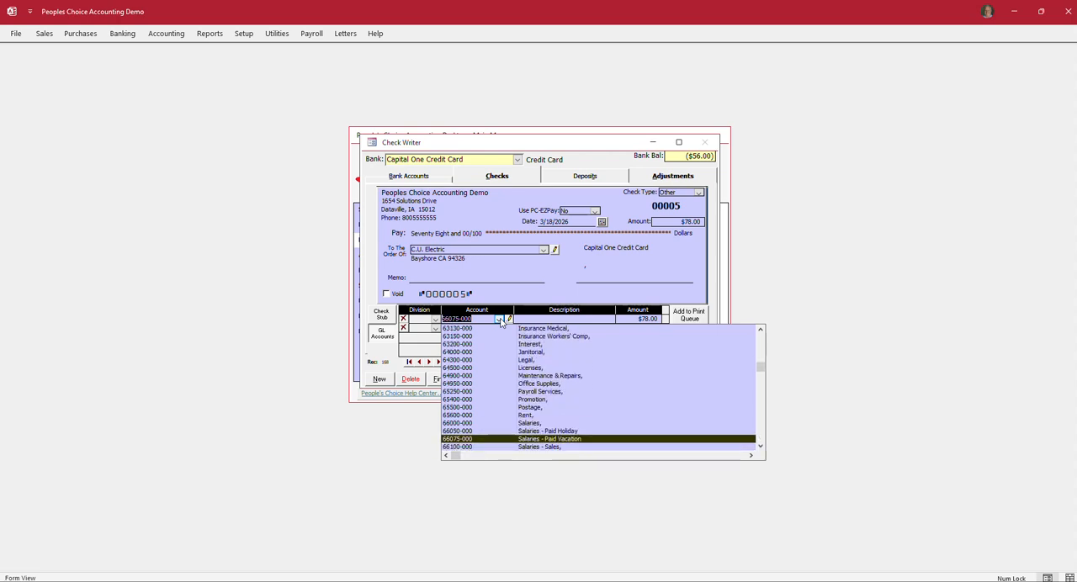
{"action": "key", "text": "Down"}
{"action": "key", "text": "Down"}
{"action": "key", "text": "Down"}
{"action": "key", "text": "Down"}
{"action": "key", "text": "Down"}
{"action": "key", "text": "Down"}
{"action": "key", "text": "Down"}
{"action": "key", "text": "Down"}
{"action": "key", "text": "Down"}
{"action": "key", "text": "Down"}
{"action": "key", "text": "Down"}
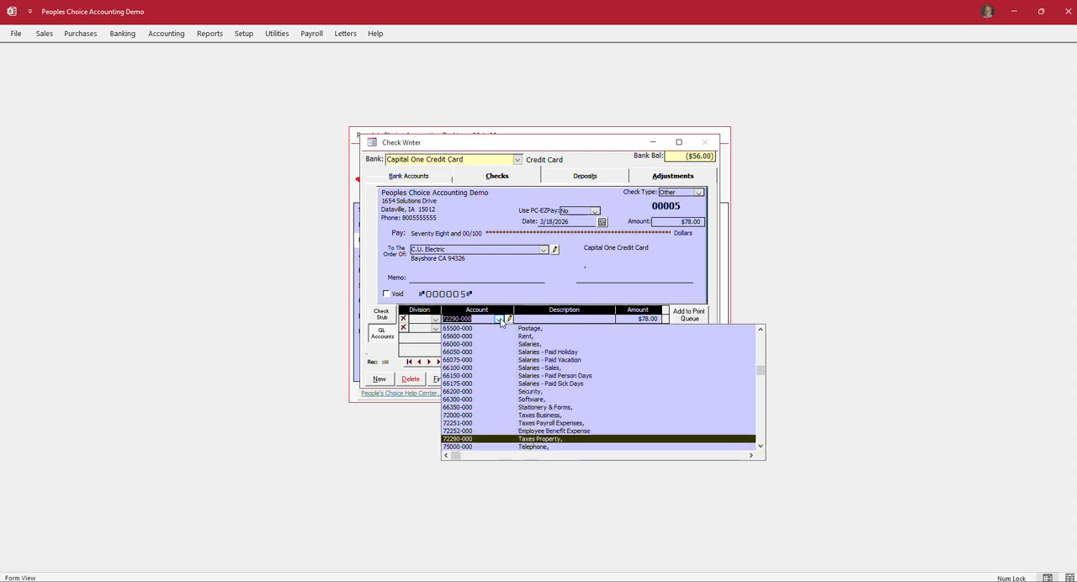
{"action": "key", "text": "Down"}
{"action": "key", "text": "Down"}
{"action": "key", "text": "Up"}
{"action": "key", "text": "Down"}
{"action": "key", "text": "Down"}
{"action": "key", "text": "Down"}
{"action": "key", "text": "Up"}
{"action": "key", "text": "Up"}
{"action": "key", "text": "Up"}
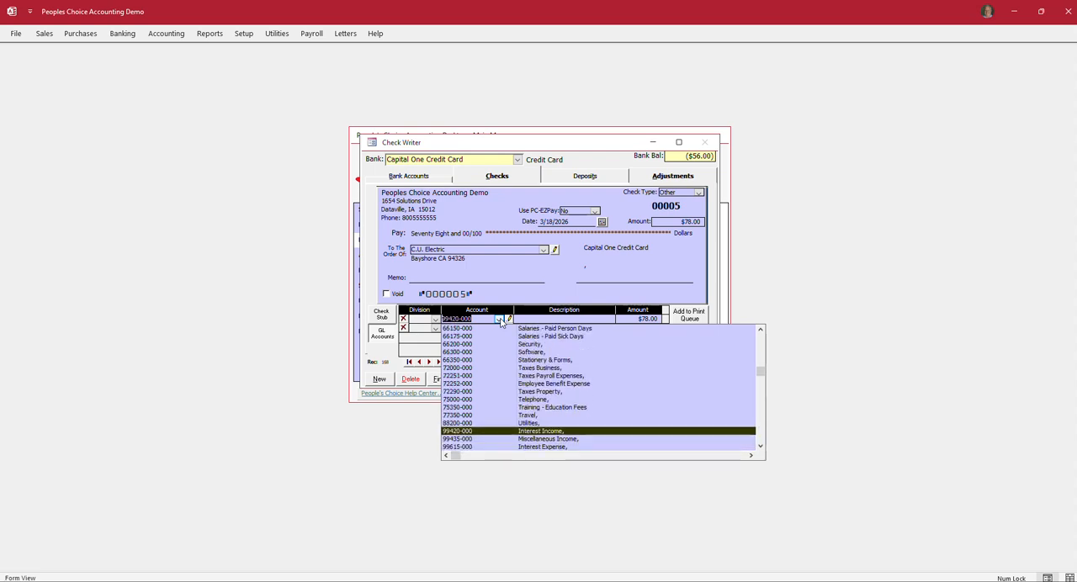
{"action": "key", "text": "Return"}
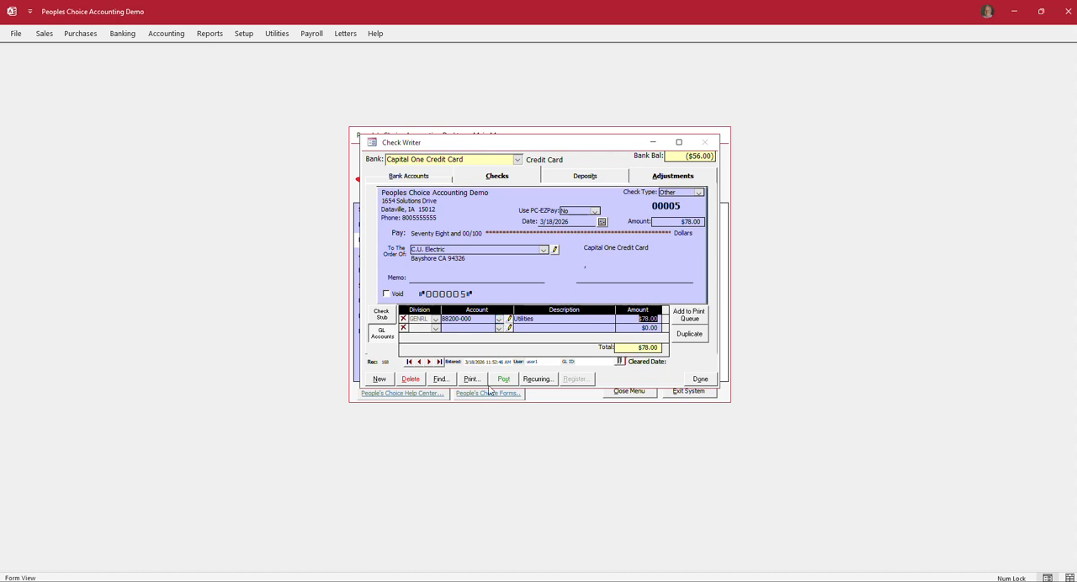
Step: Post the C.U. Electric check and close the check writer
{"action": "left_click", "coordinate": [504, 380]}
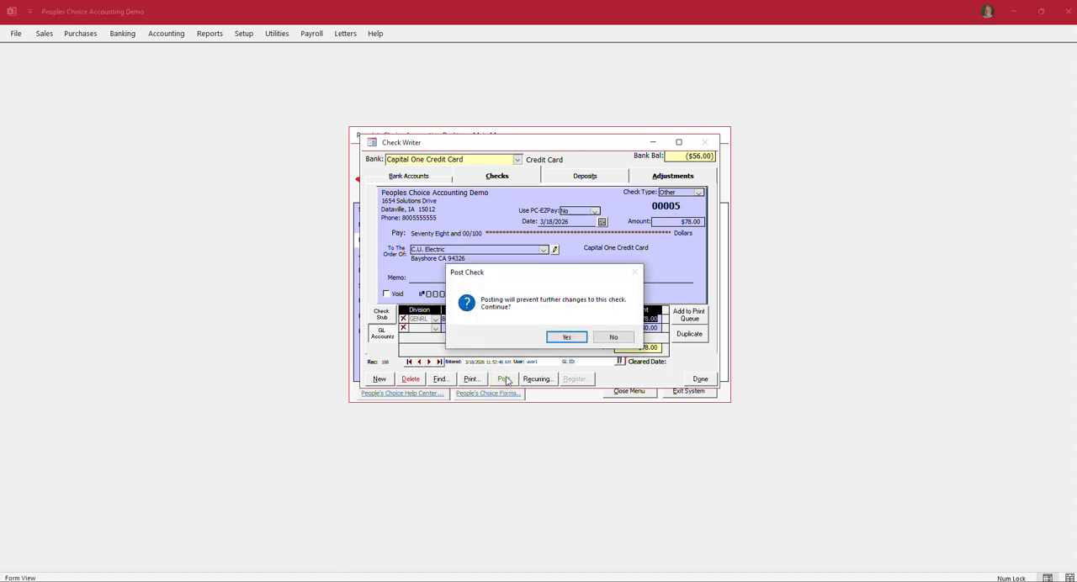
{"action": "left_click", "coordinate": [566, 338]}
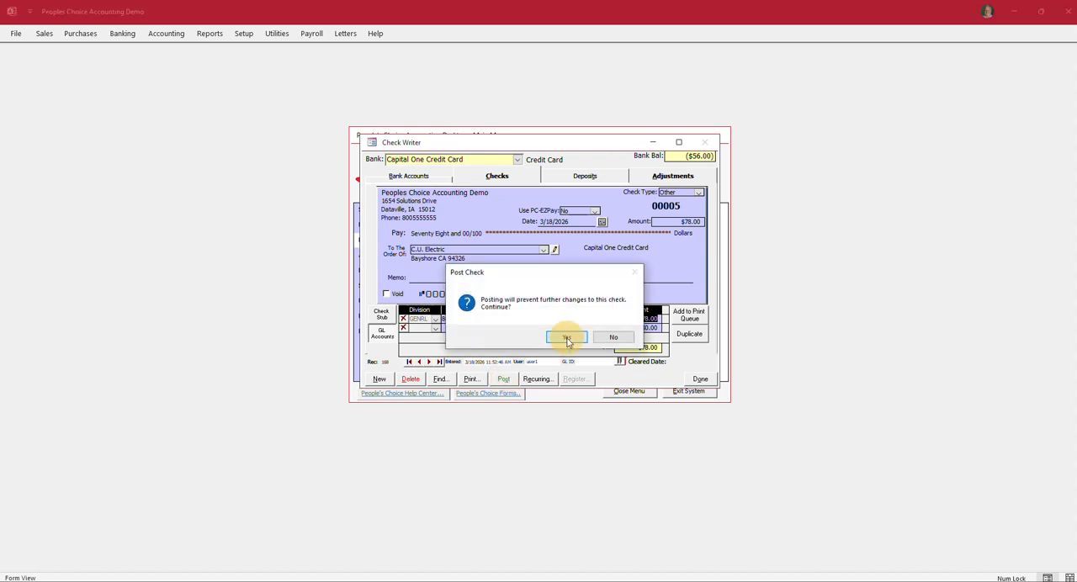
{"action": "left_click", "coordinate": [709, 382]}
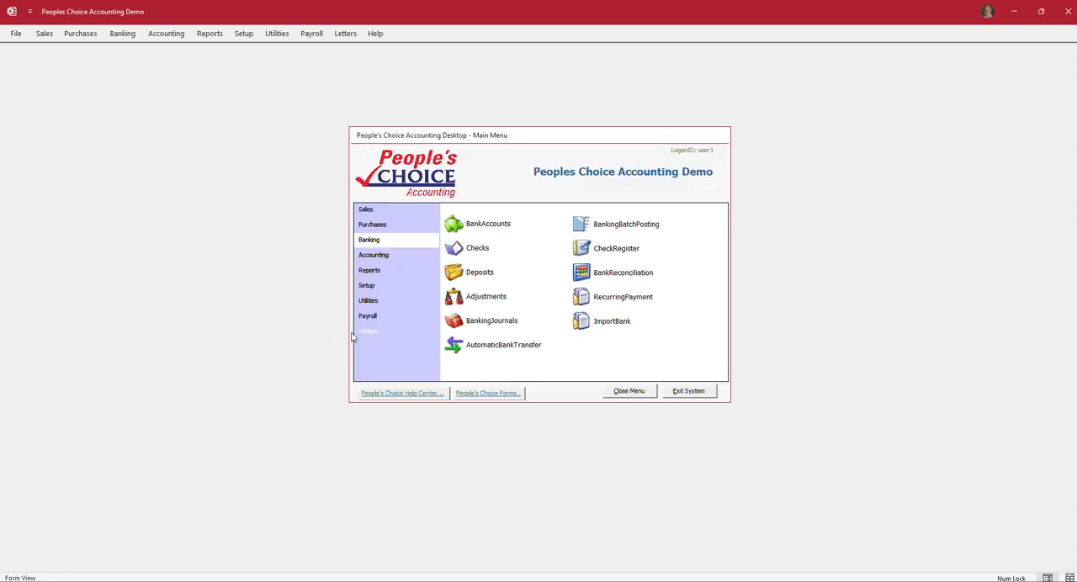
Step: Review the credit card's check entries and G/L distribution in the banking journals, and close them
{"action": "left_click", "coordinate": [459, 323]}
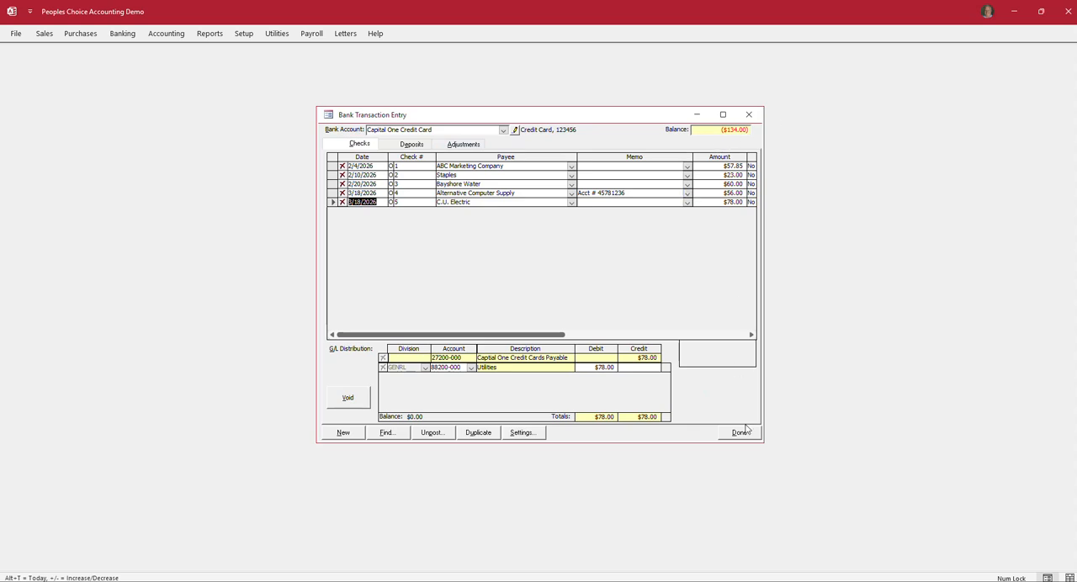
{"action": "left_click", "coordinate": [739, 434]}
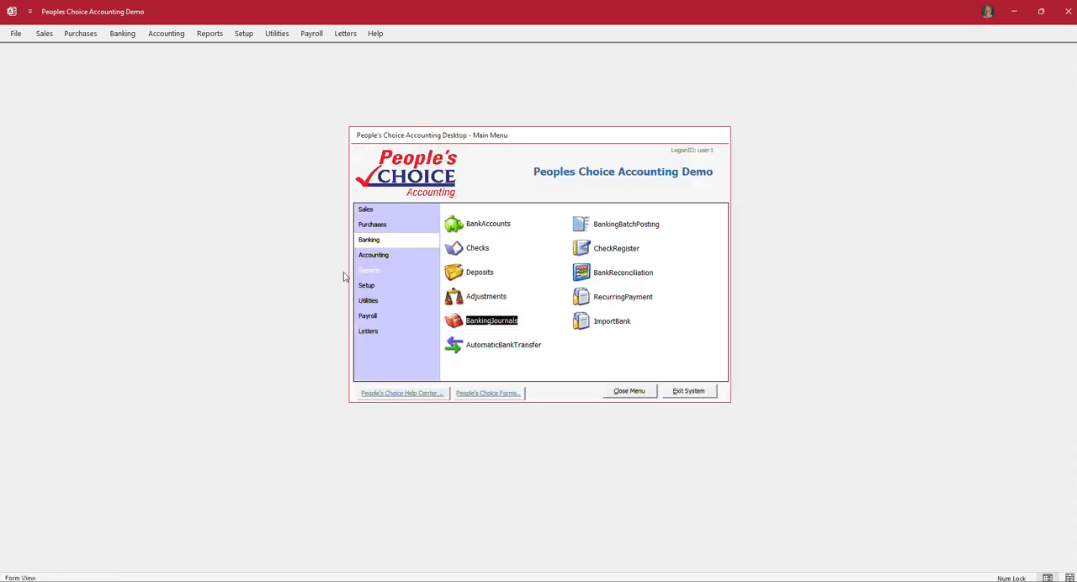
Step: Preview the detailed Bank Account Activity banking report for the Capital One Credit Card account only
{"action": "left_click", "coordinate": [358, 271]}
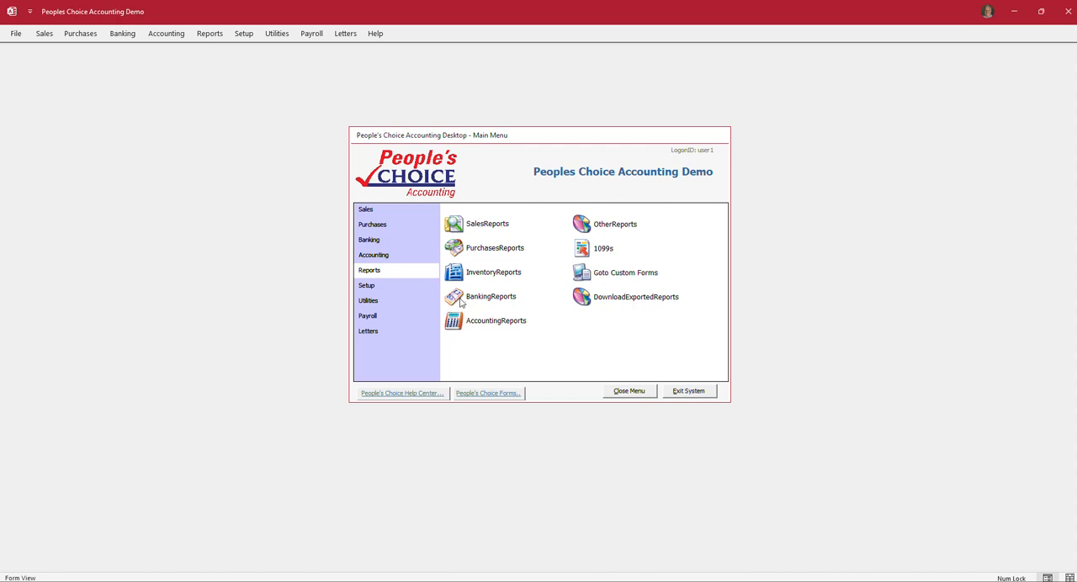
{"action": "left_click", "coordinate": [461, 301]}
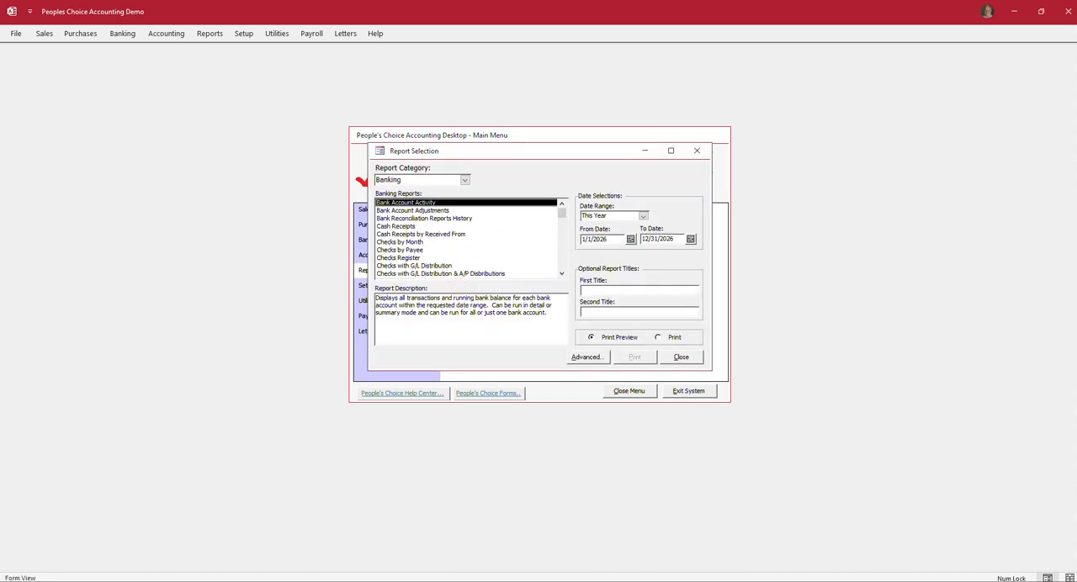
{"action": "left_click", "coordinate": [589, 359]}
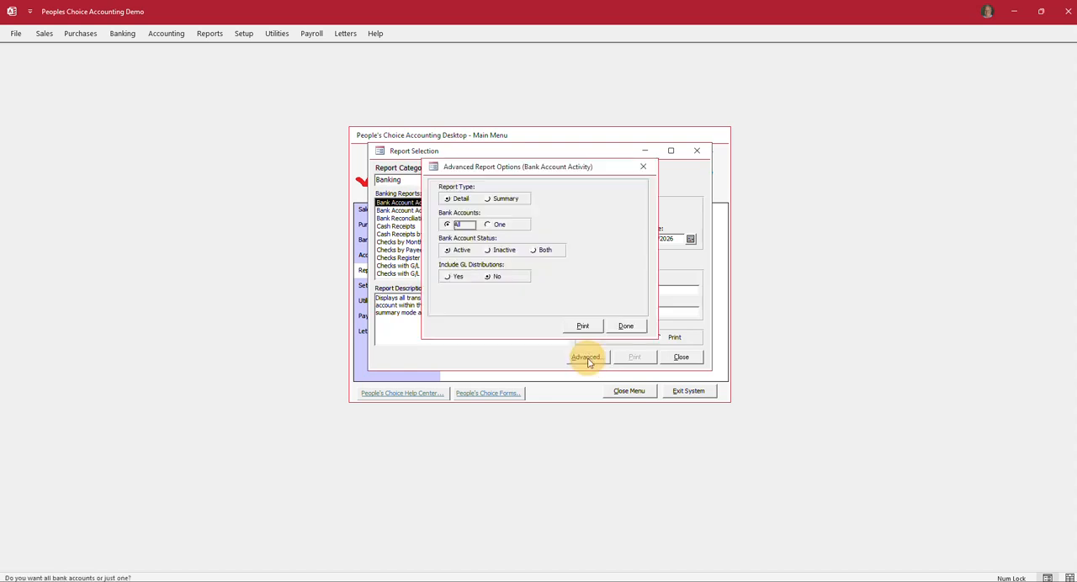
{"action": "left_click", "coordinate": [487, 226]}
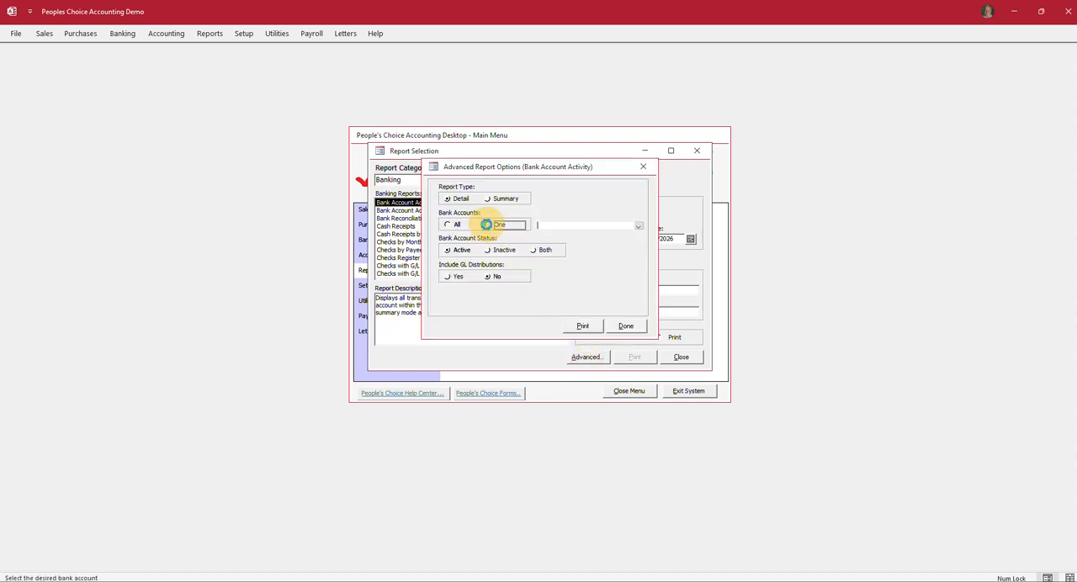
{"action": "left_click", "coordinate": [558, 237]}
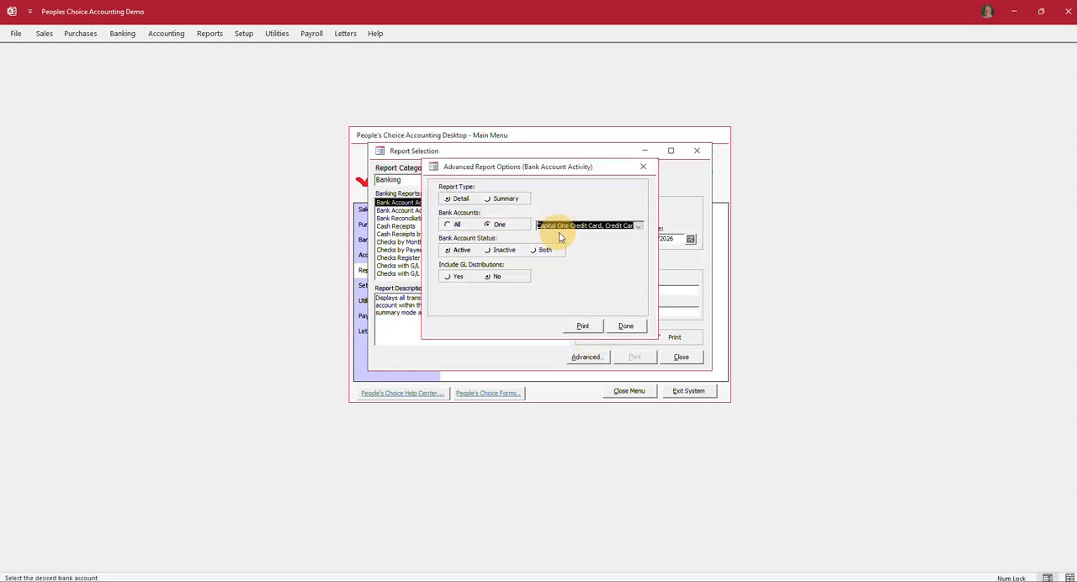
{"action": "left_click", "coordinate": [584, 325]}
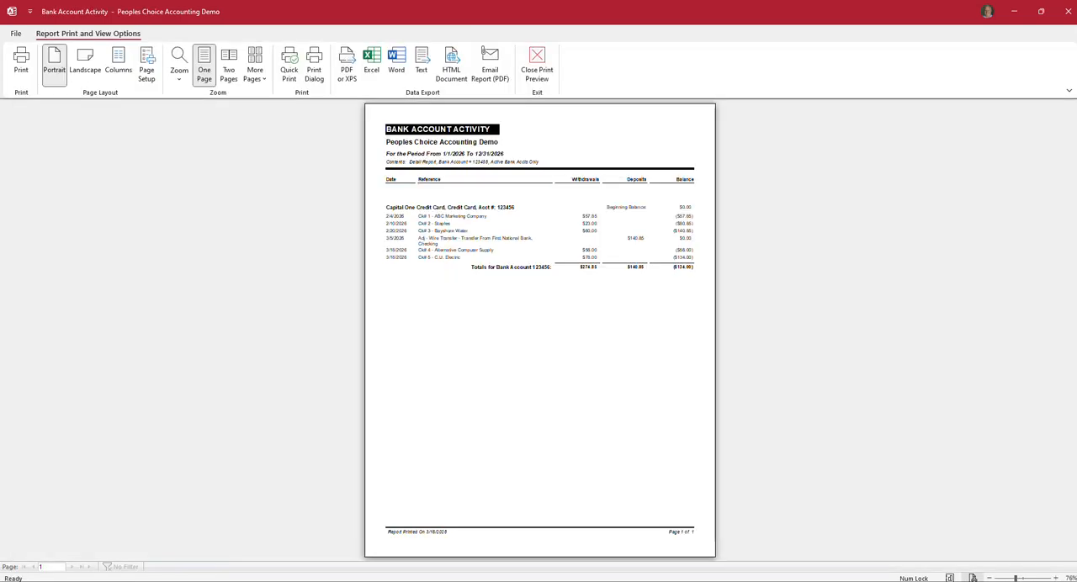
{"action": "left_click", "coordinate": [441, 210]}
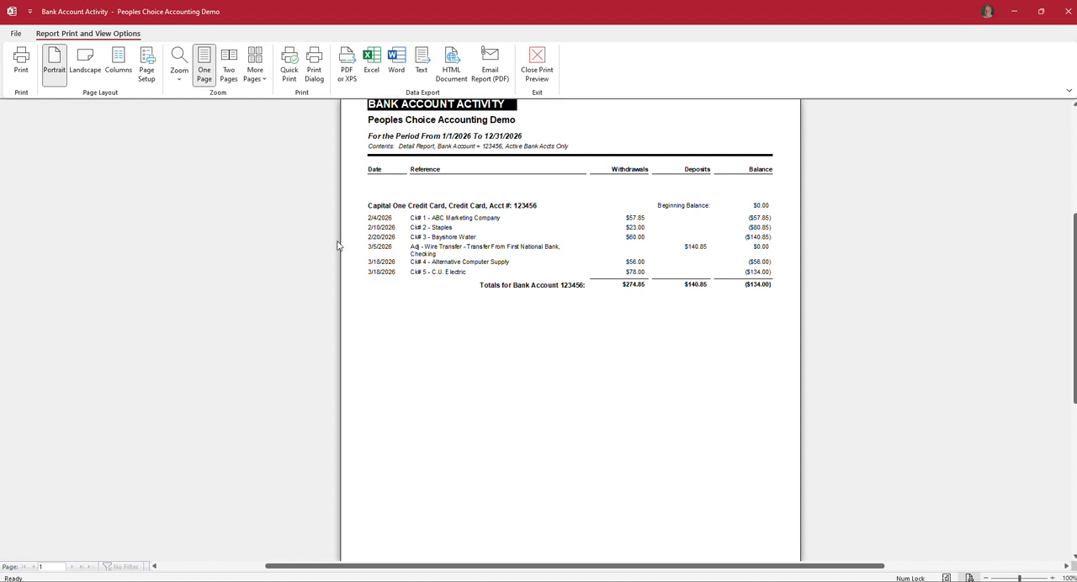
Step: Close the Bank Account Activity preview, its advanced report options and the report selection
{"action": "left_click", "coordinate": [537, 61]}
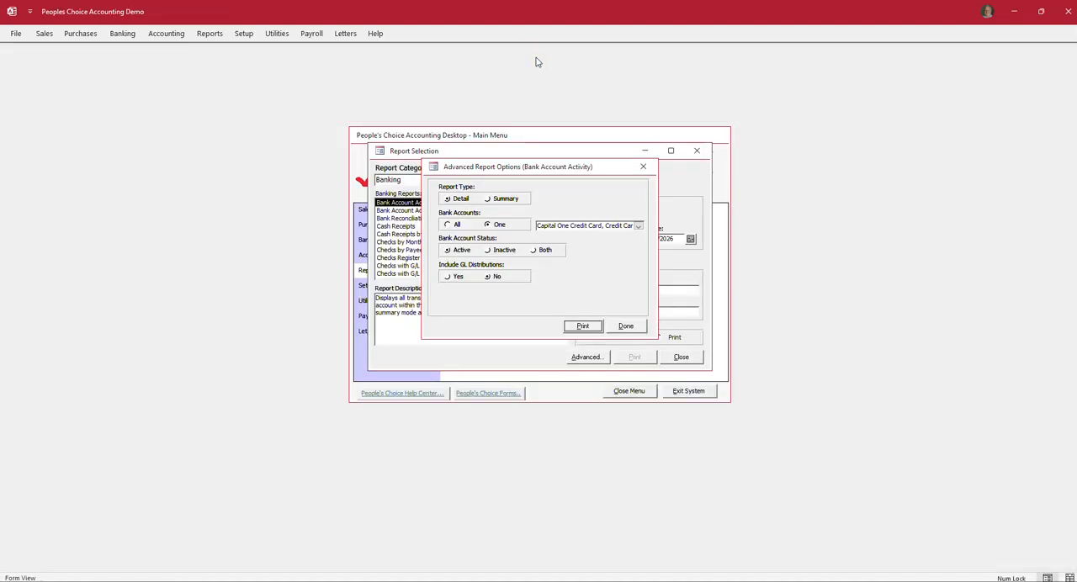
{"action": "left_click", "coordinate": [626, 326]}
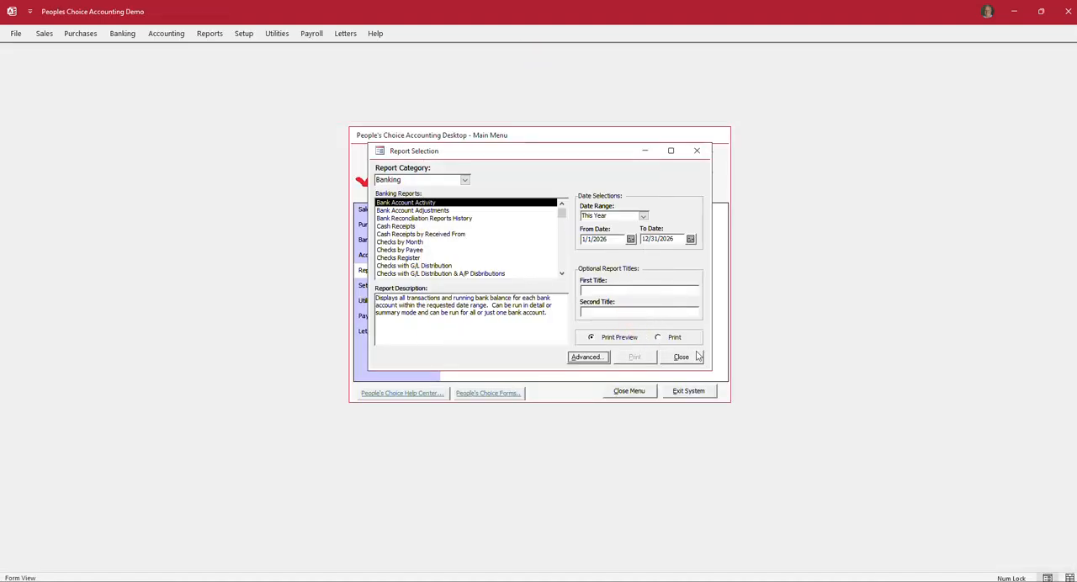
{"action": "left_click", "coordinate": [682, 357]}
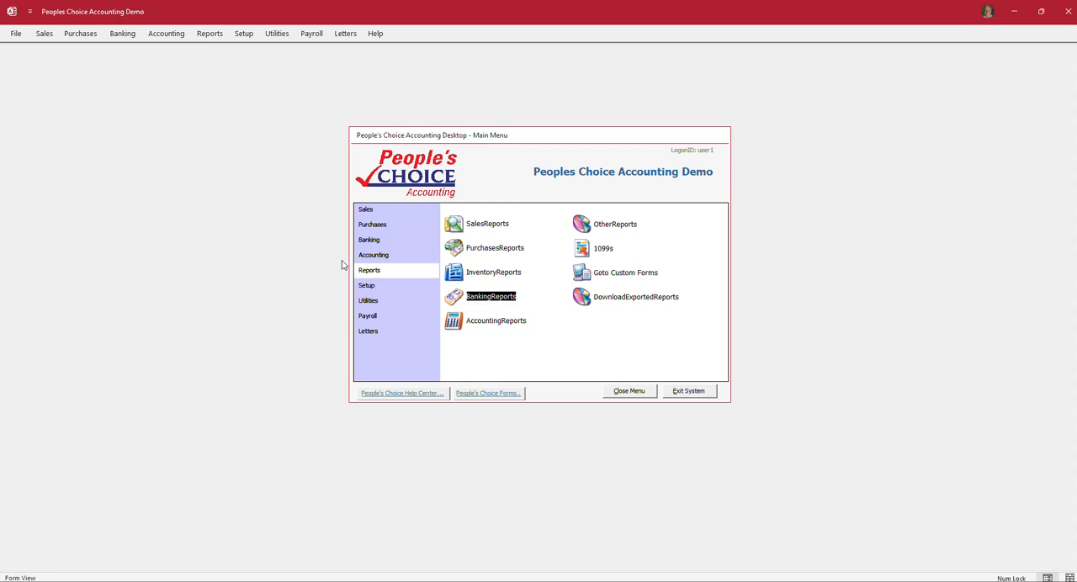
Step: Start an automatic bank transfer dated 3/5/2026 for $140.85
{"action": "left_click", "coordinate": [364, 243]}
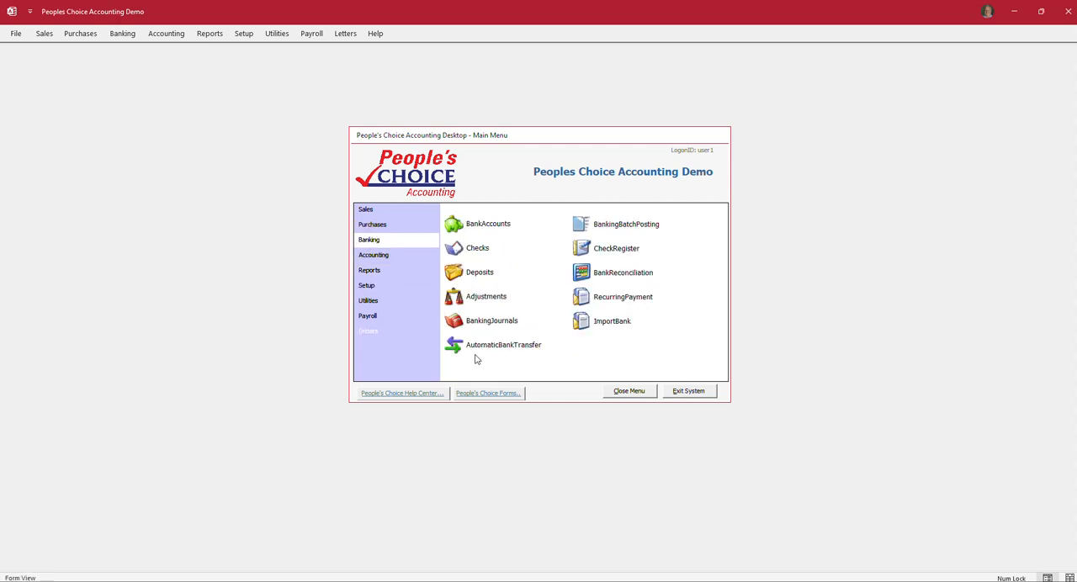
{"action": "left_click", "coordinate": [502, 350]}
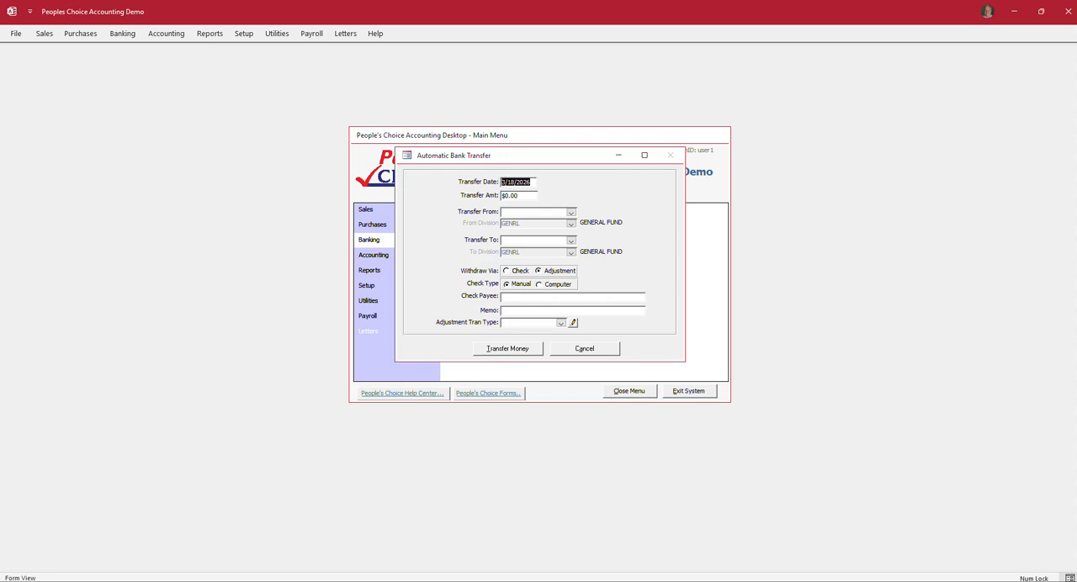
{"action": "left_click", "coordinate": [511, 182]}
{"action": "type", "text": "05"}
{"action": "key", "text": "Tab"}
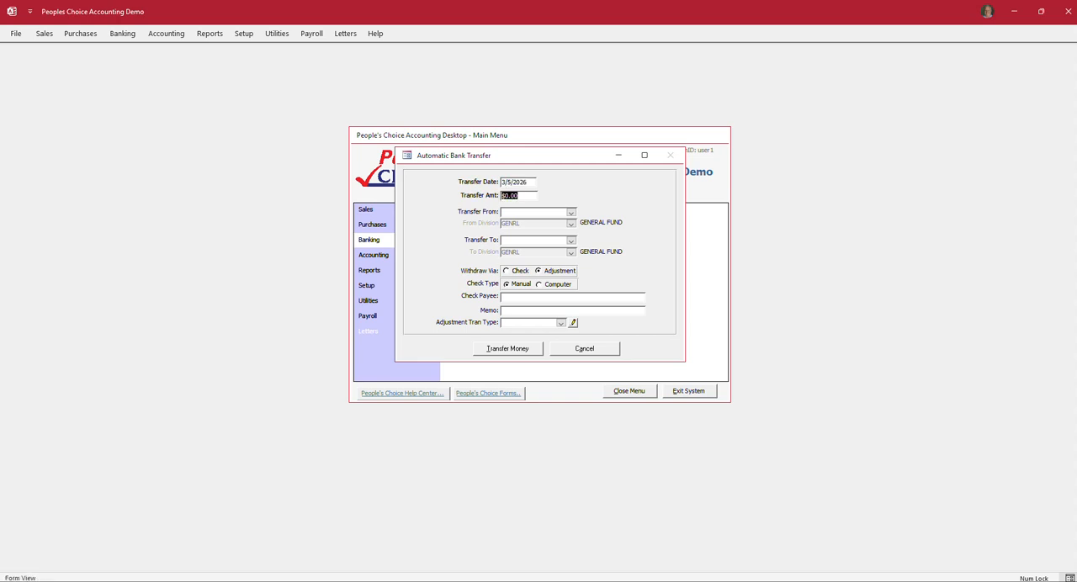
{"action": "type", "text": "140.85"}
Step: Set the transfer to go from the First National Bank Checking account to the Capital One Credit Card account
{"action": "left_click", "coordinate": [572, 213]}
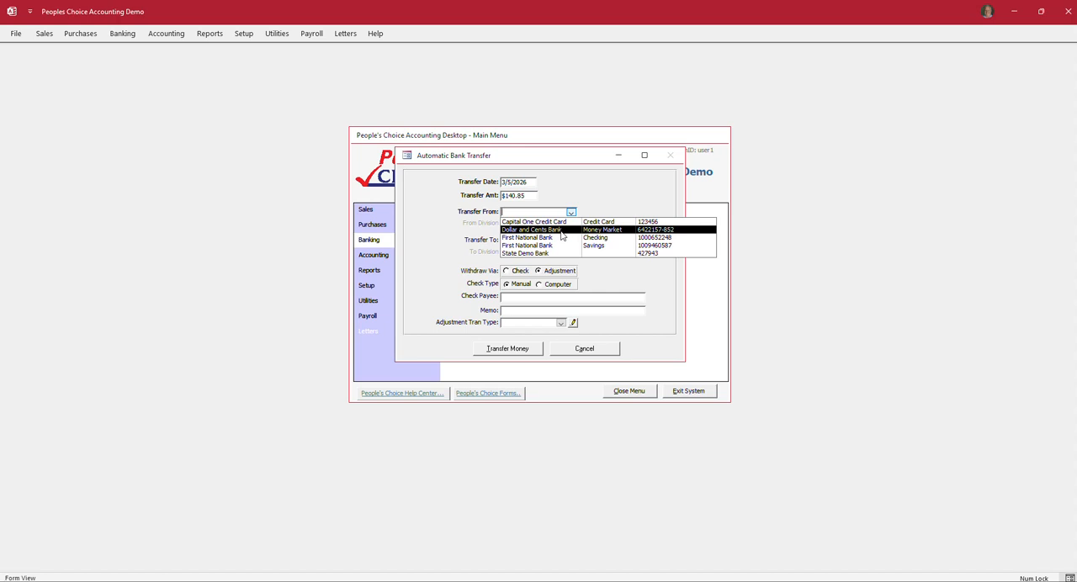
{"action": "left_click", "coordinate": [558, 238]}
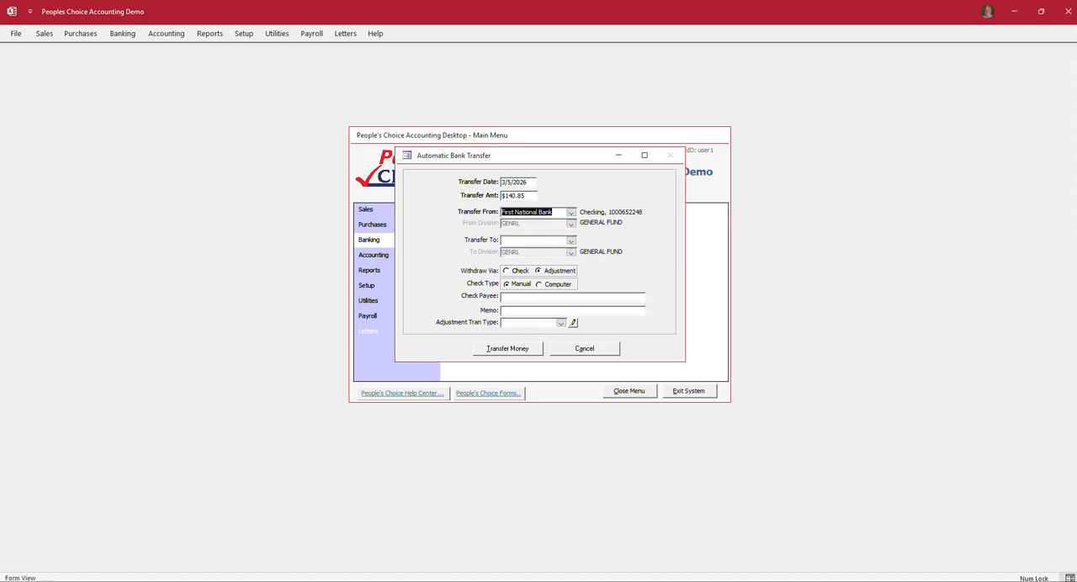
{"action": "left_click", "coordinate": [571, 242]}
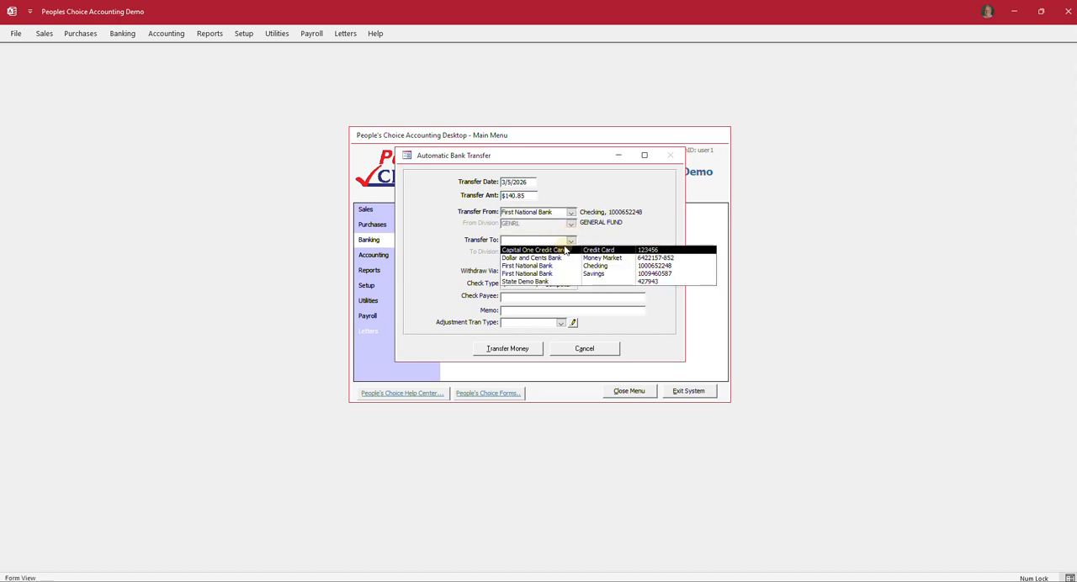
{"action": "left_click", "coordinate": [564, 250]}
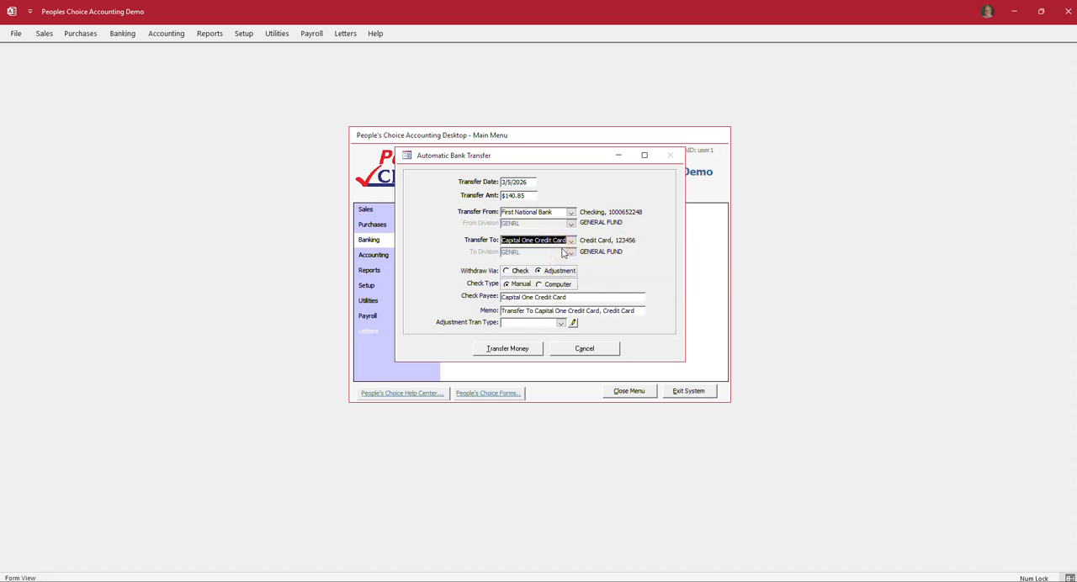
Step: Set the withdrawal to Adjustment with transaction type Wire Transfer, and cancel the bank transfer without posting it
{"action": "left_click", "coordinate": [506, 272]}
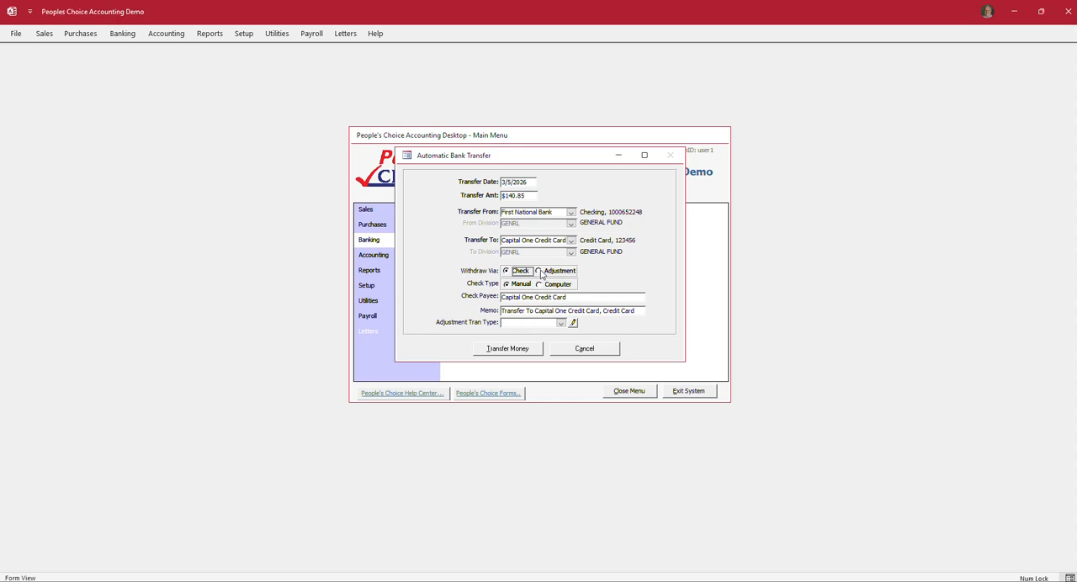
{"action": "left_click", "coordinate": [538, 271]}
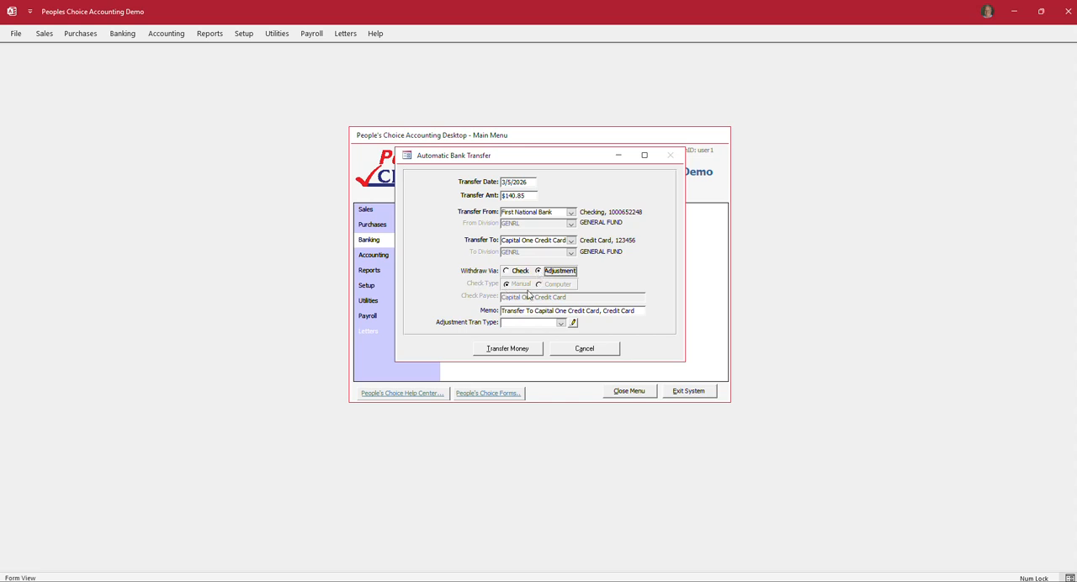
{"action": "left_click", "coordinate": [507, 287]}
{"action": "left_click", "coordinate": [561, 323]}
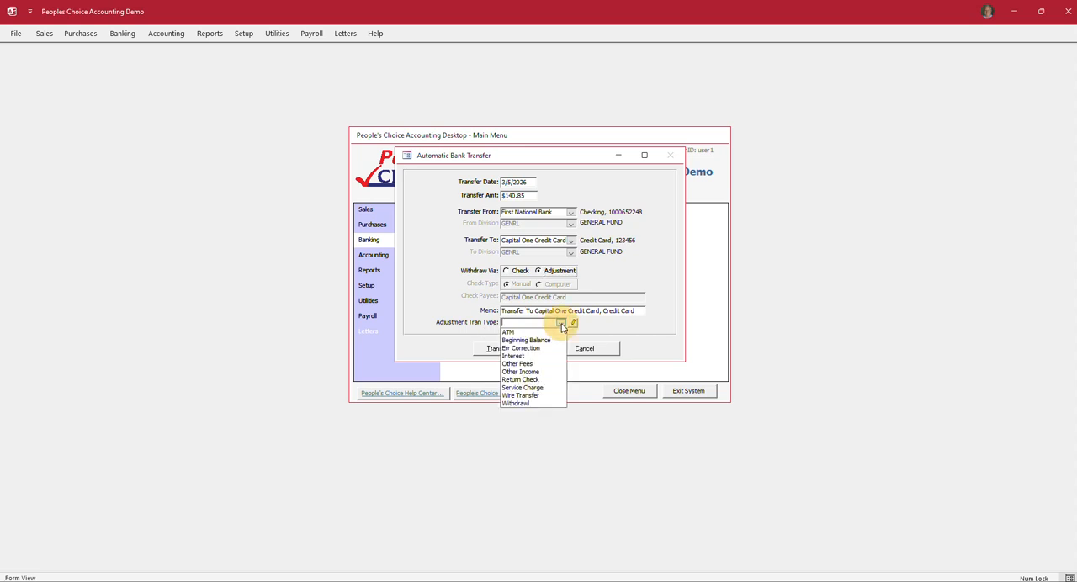
{"action": "left_click", "coordinate": [528, 396]}
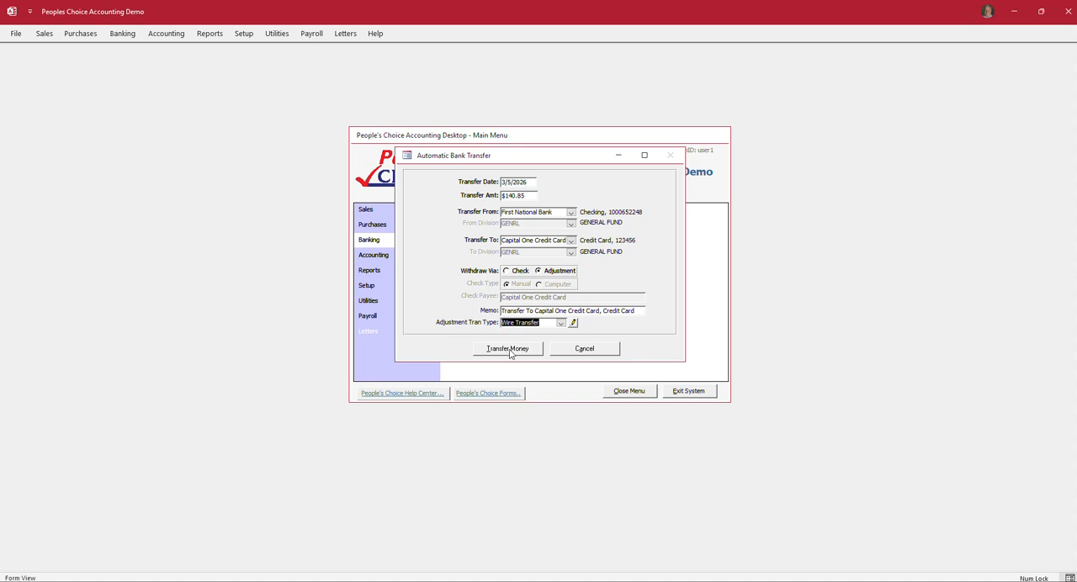
{"action": "left_click", "coordinate": [584, 352]}
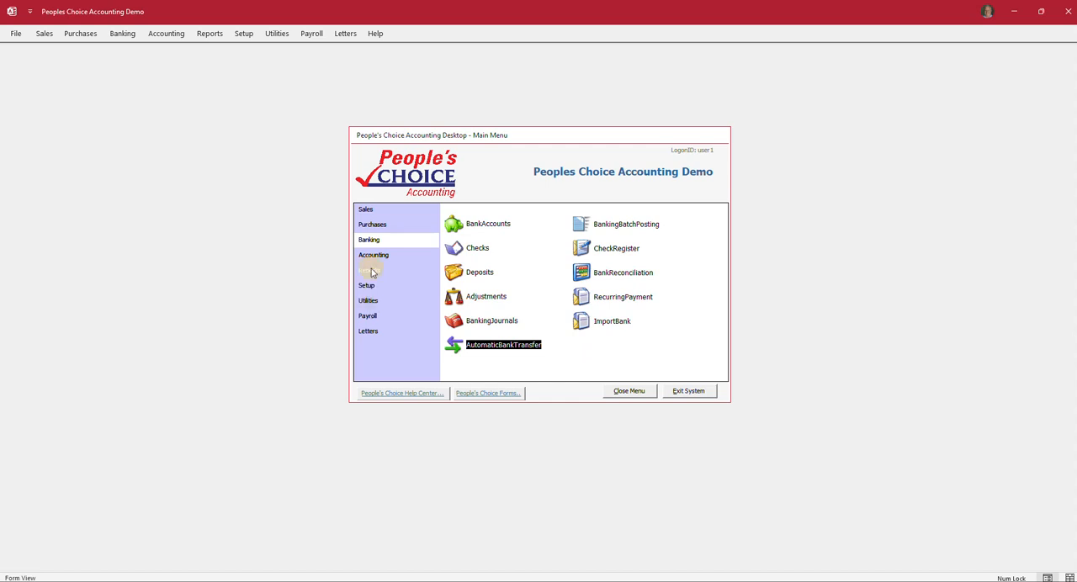
Step: Preview the Bank Account Activity report again for the Capital One Credit Card account and examine the wire transfer entry
{"action": "left_click", "coordinate": [369, 270]}
{"action": "left_click", "coordinate": [470, 299]}
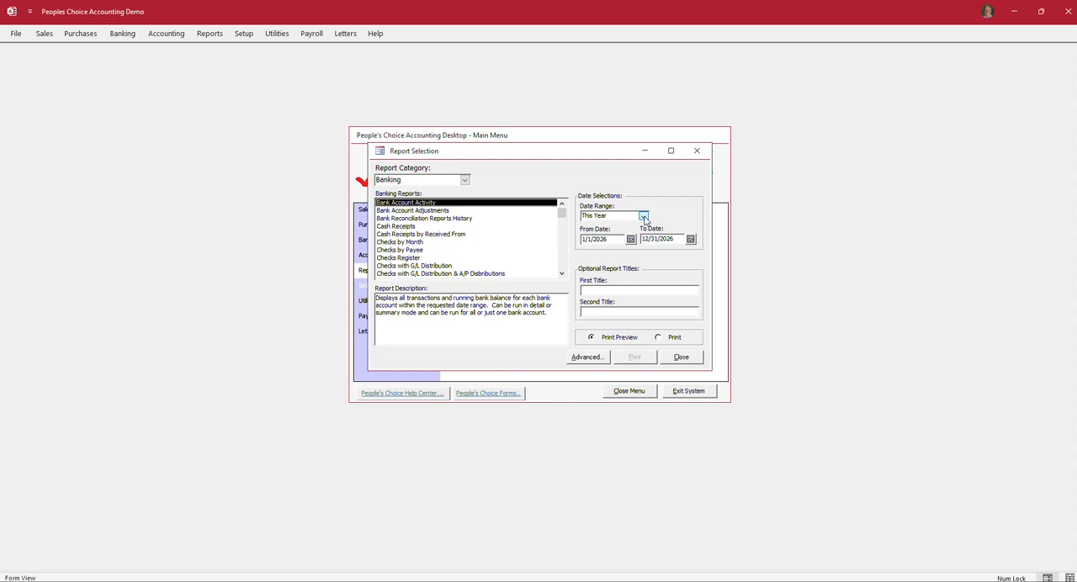
{"action": "left_click", "coordinate": [587, 358]}
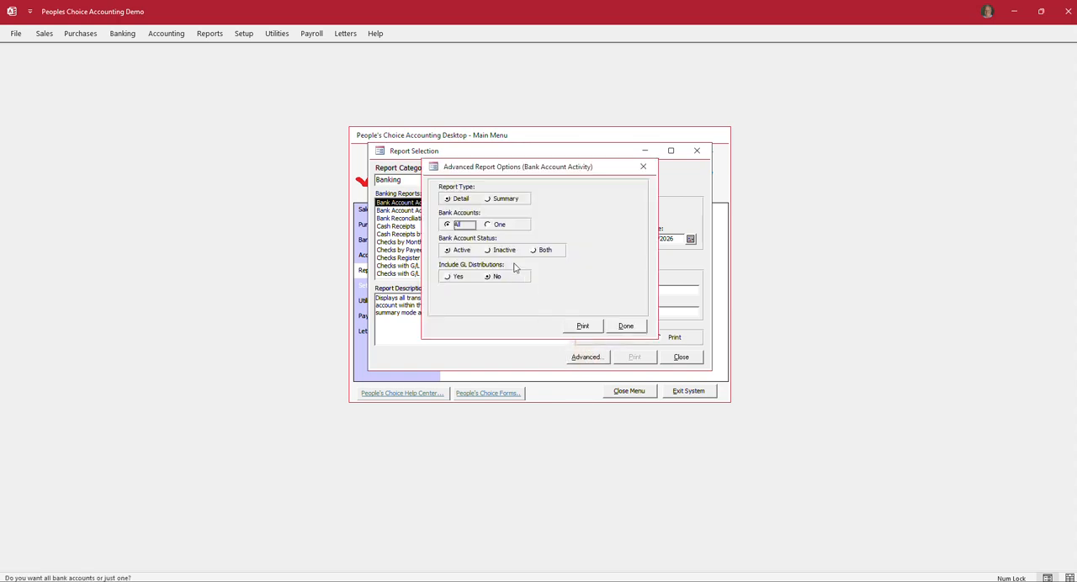
{"action": "left_click", "coordinate": [491, 225]}
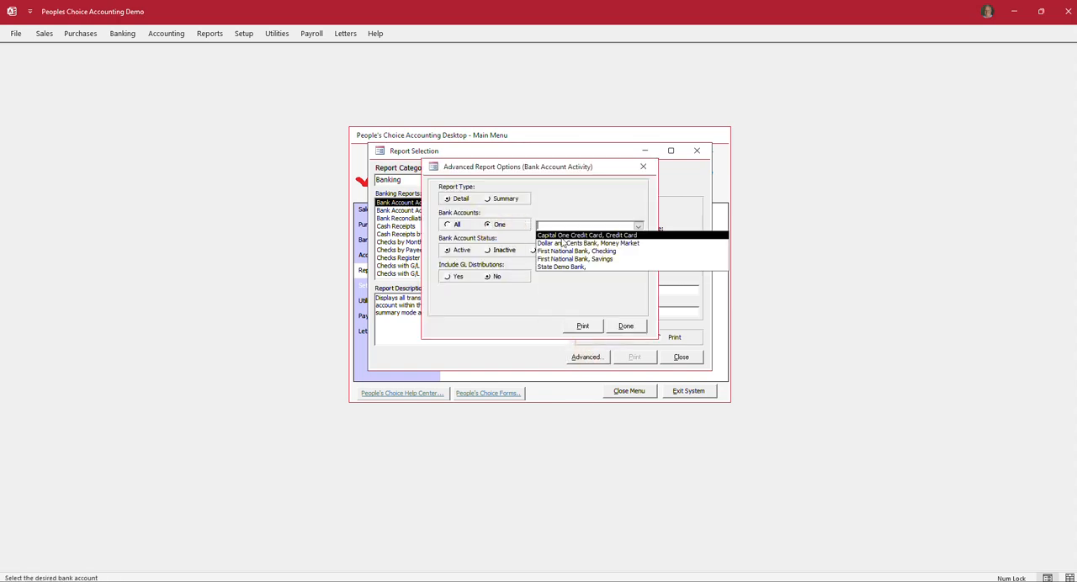
{"action": "left_click", "coordinate": [562, 236]}
{"action": "left_click", "coordinate": [582, 325]}
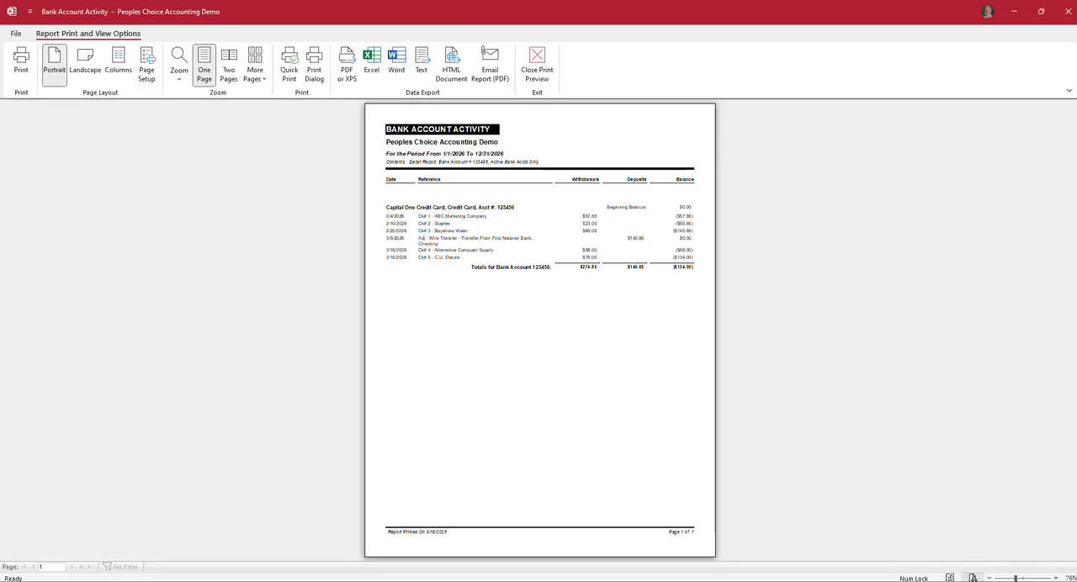
{"action": "left_click", "coordinate": [543, 238]}
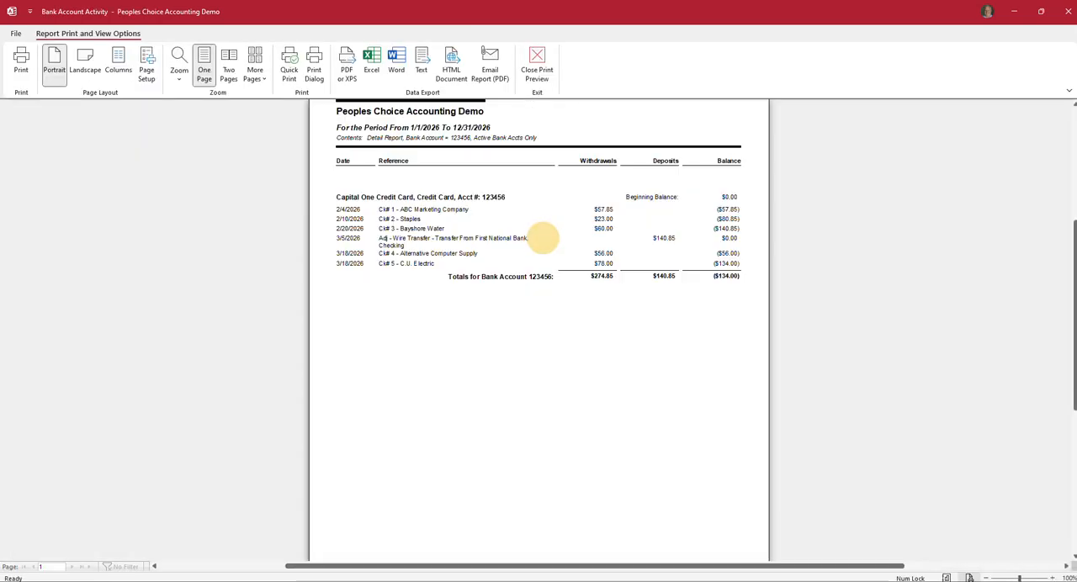